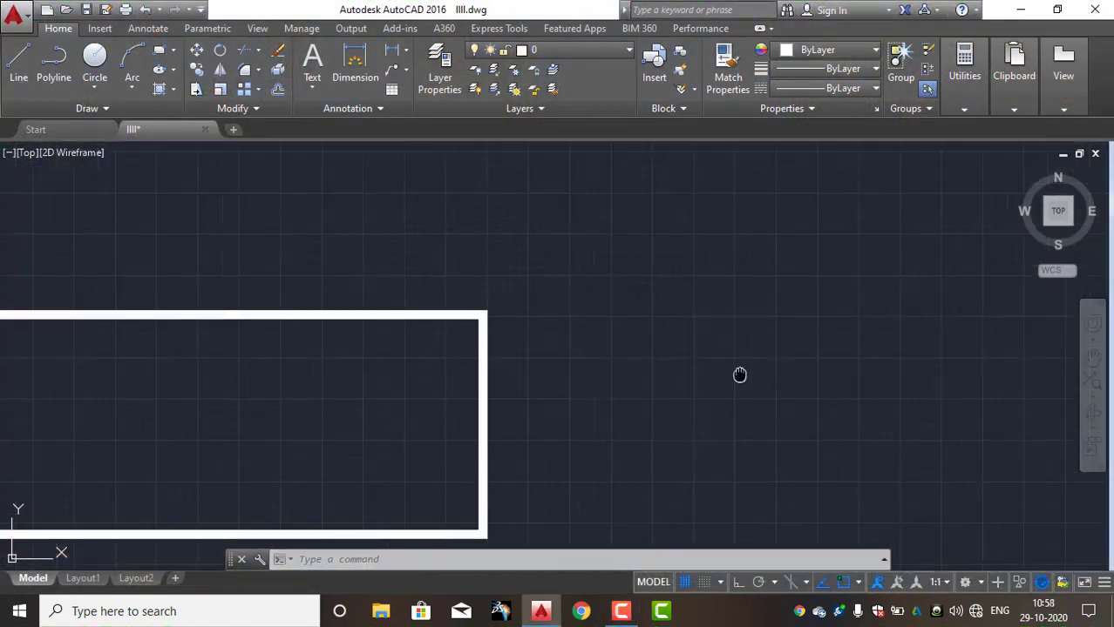
middle_drag(738, 373, 614, 344)
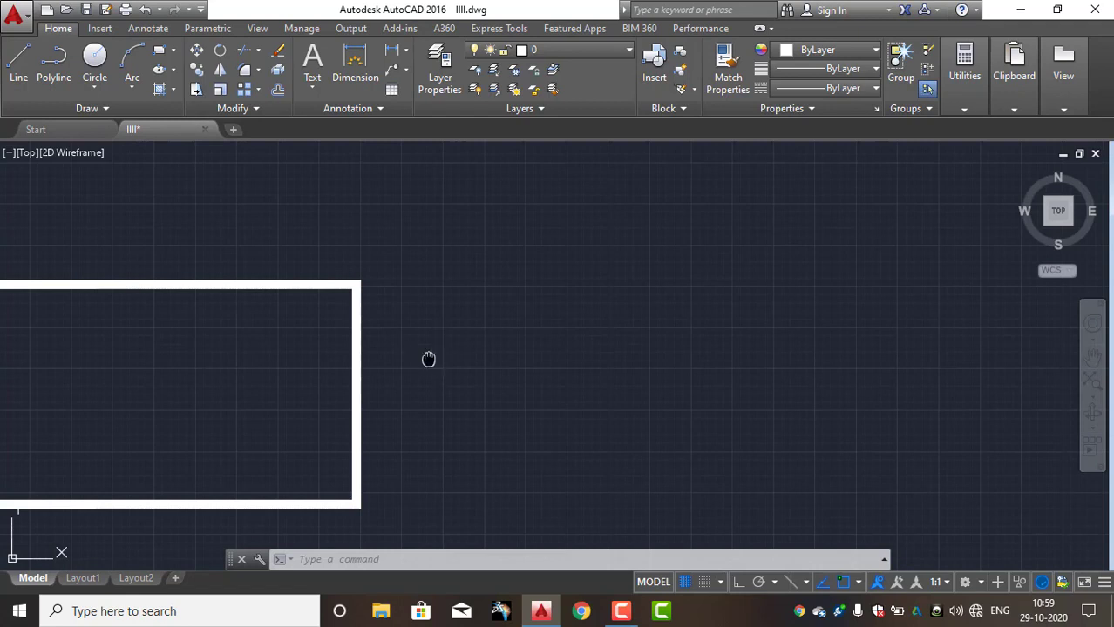
mouse_move(427, 358)
middle_down()
mouse_move(353, 363)
mouse_move(300, 345)
middle_up()
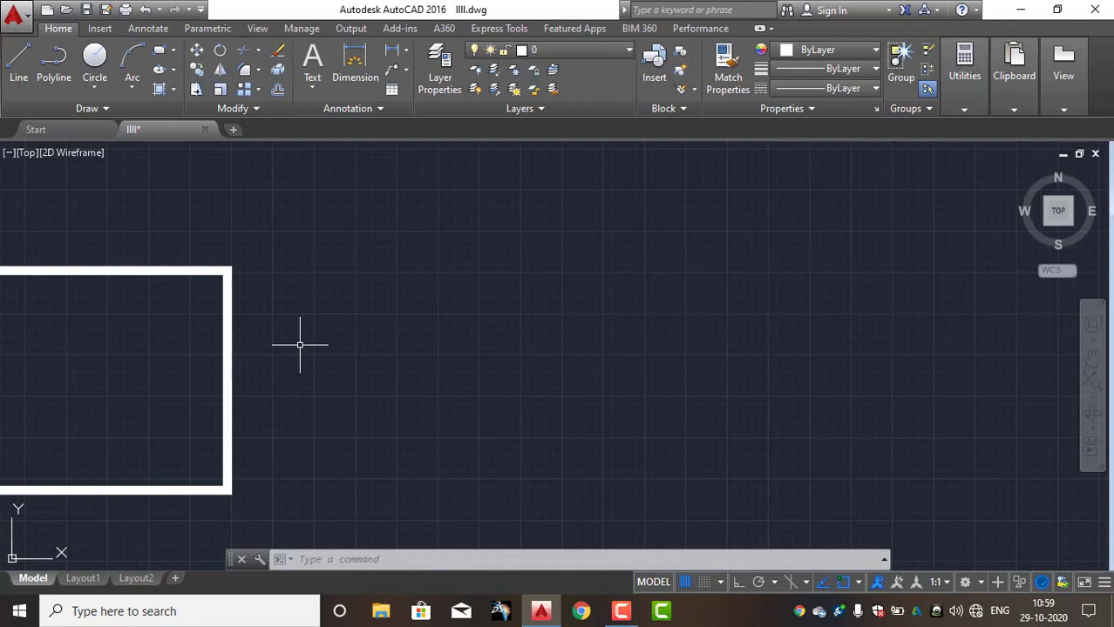
text(a)
key(Return)
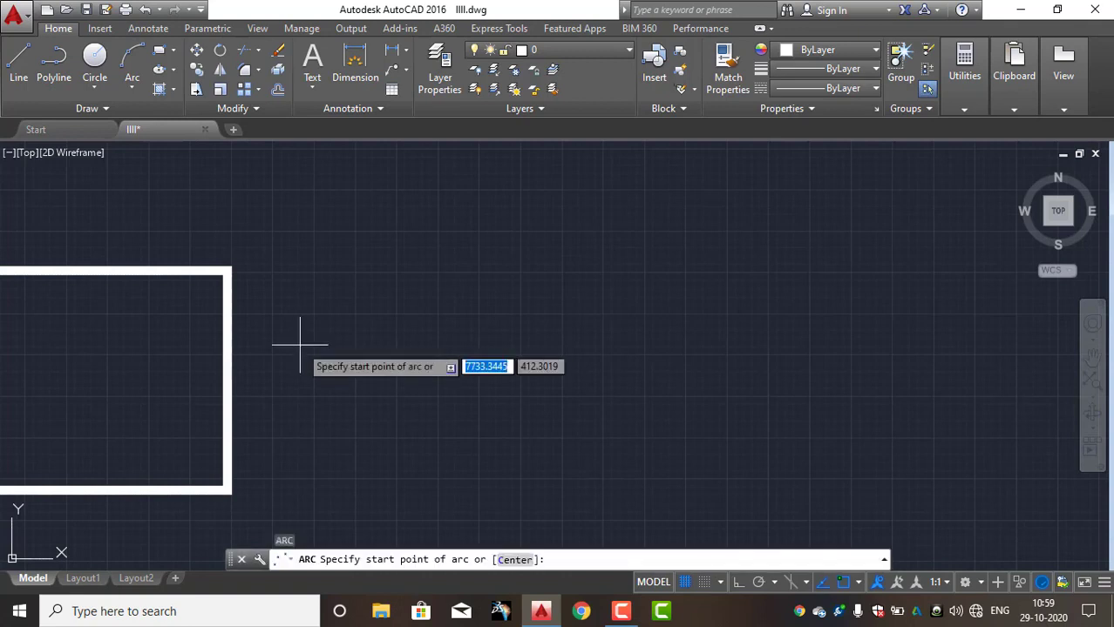
key(Escape)
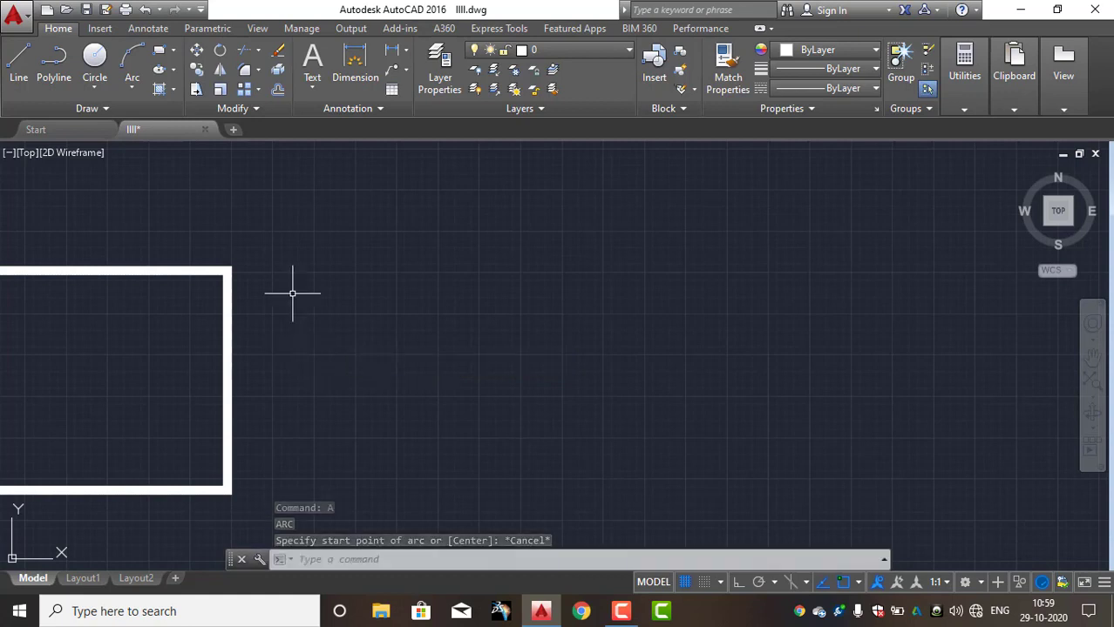
Step: Draw a freehand three-point arc, bulging upward, in the empty area to the right of the thick-lined rectangle
click(129, 89)
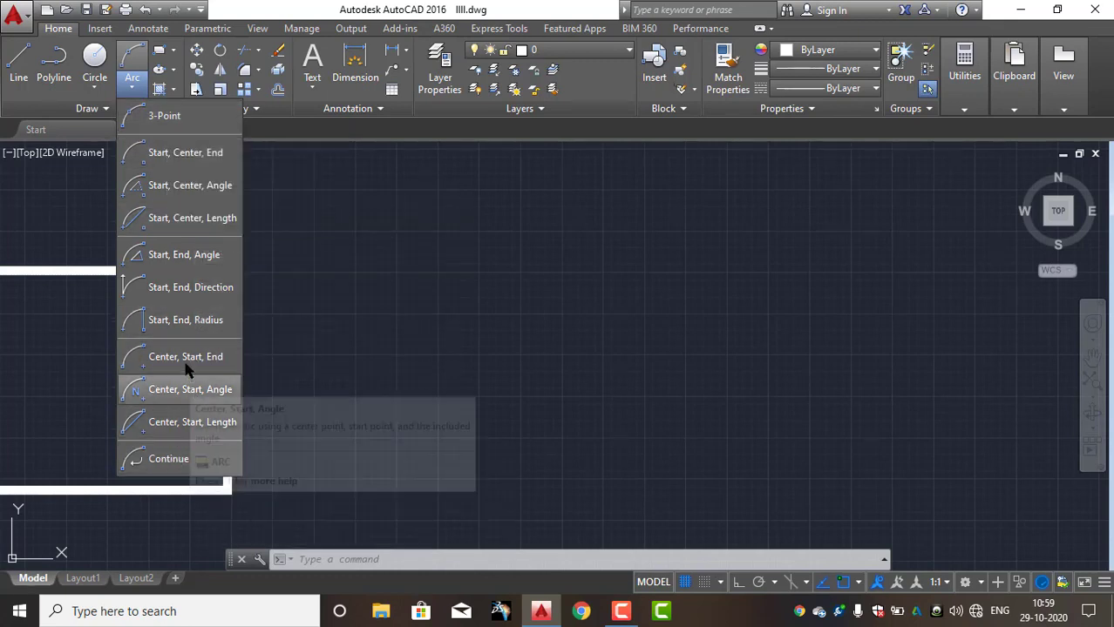
click(172, 128)
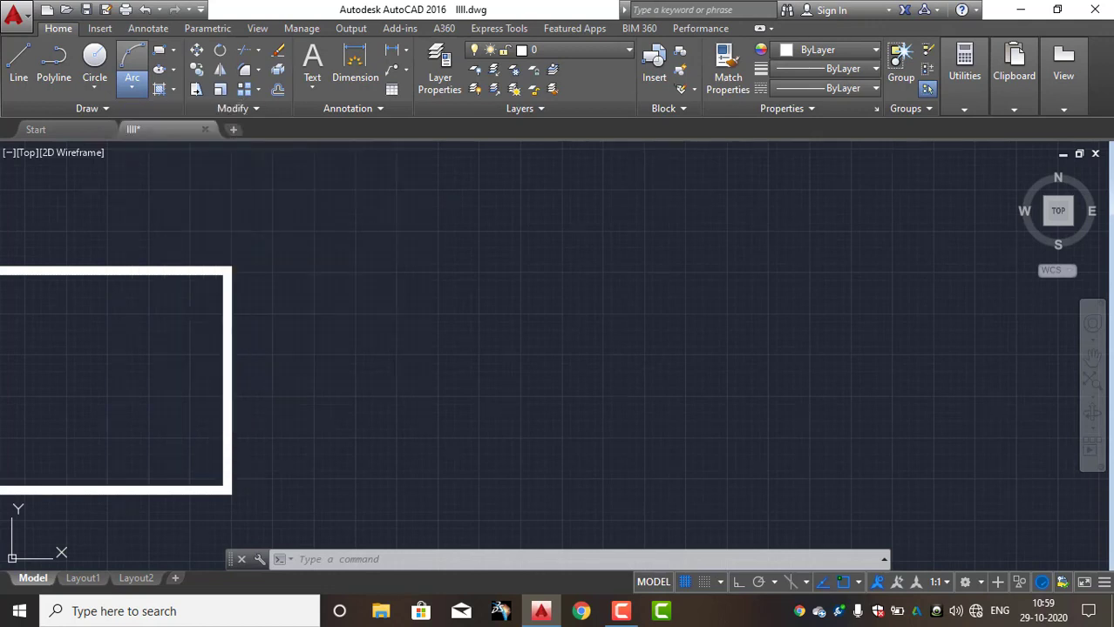
click(387, 319)
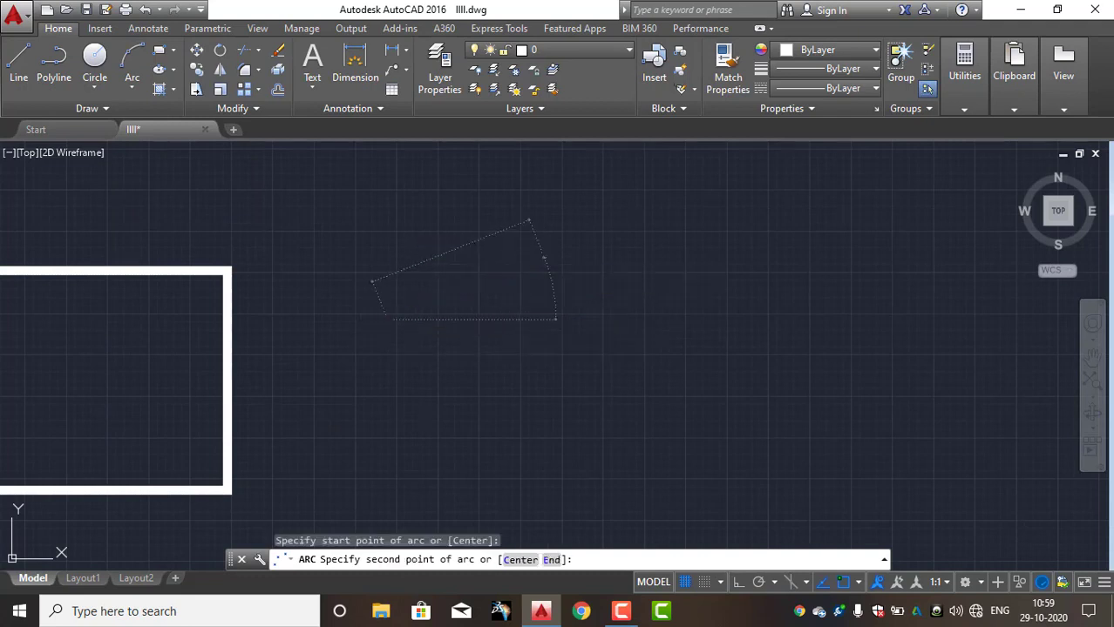
click(521, 256)
click(654, 328)
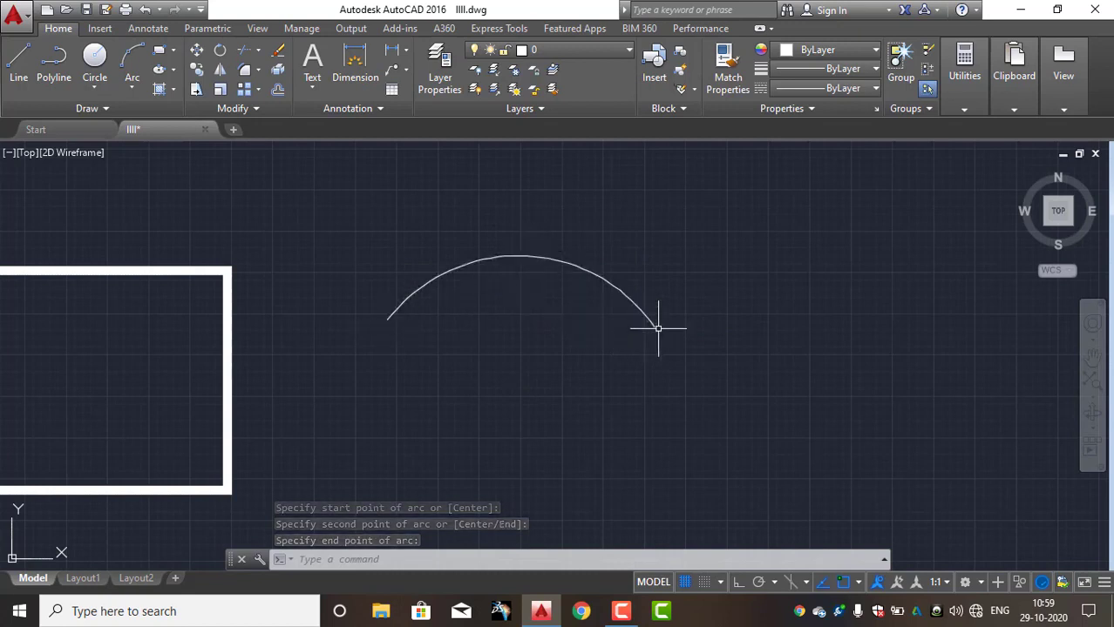
text(r)
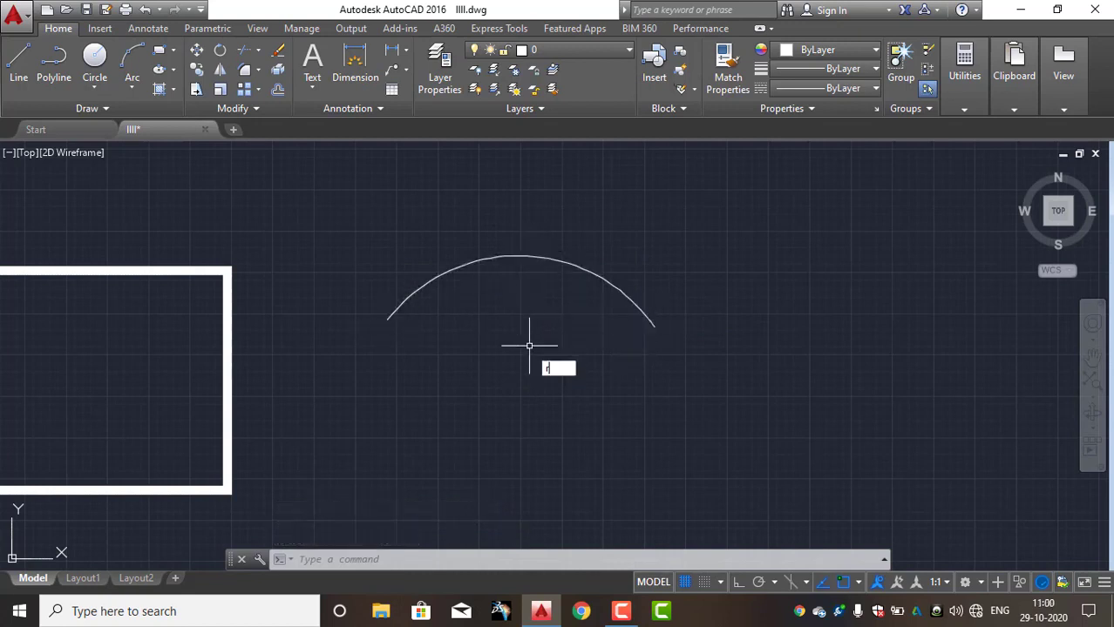
text(ec)
key(Return)
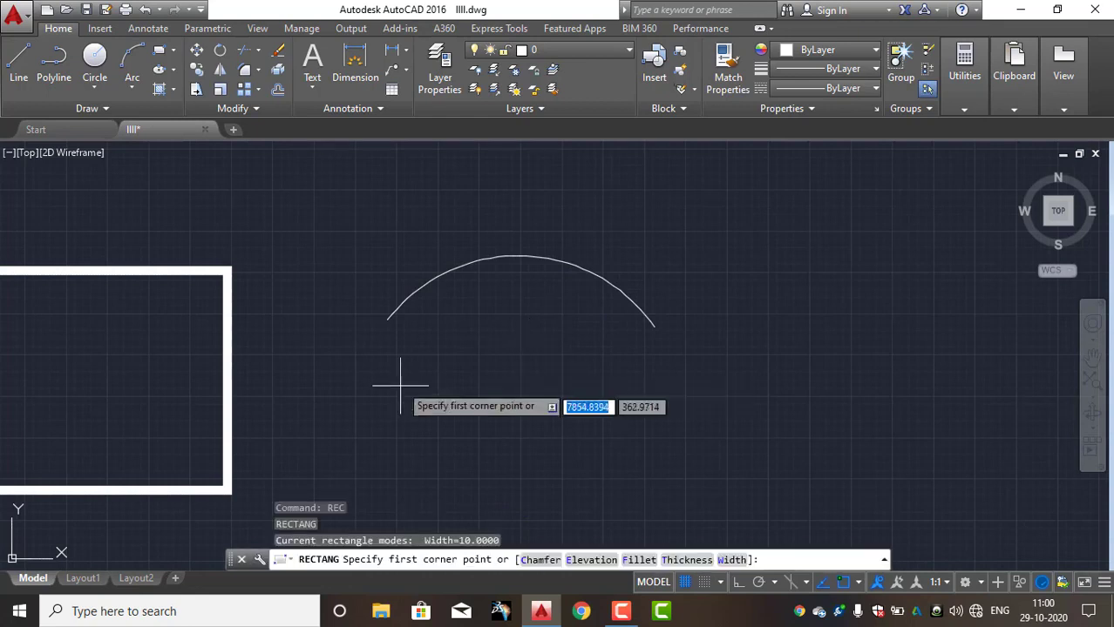
click(420, 370)
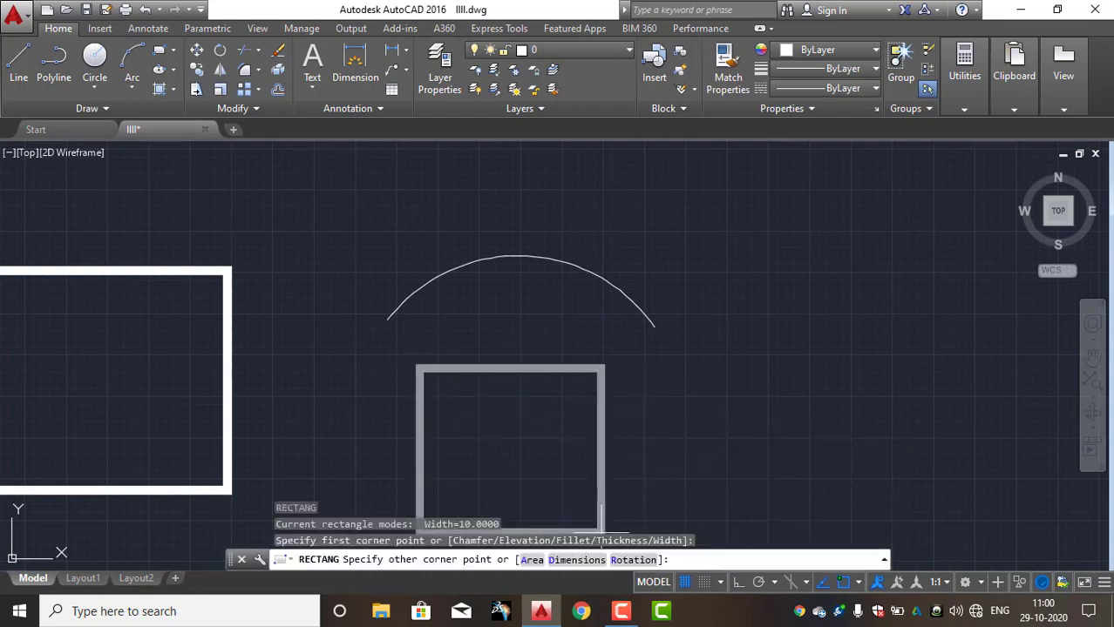
key(Escape)
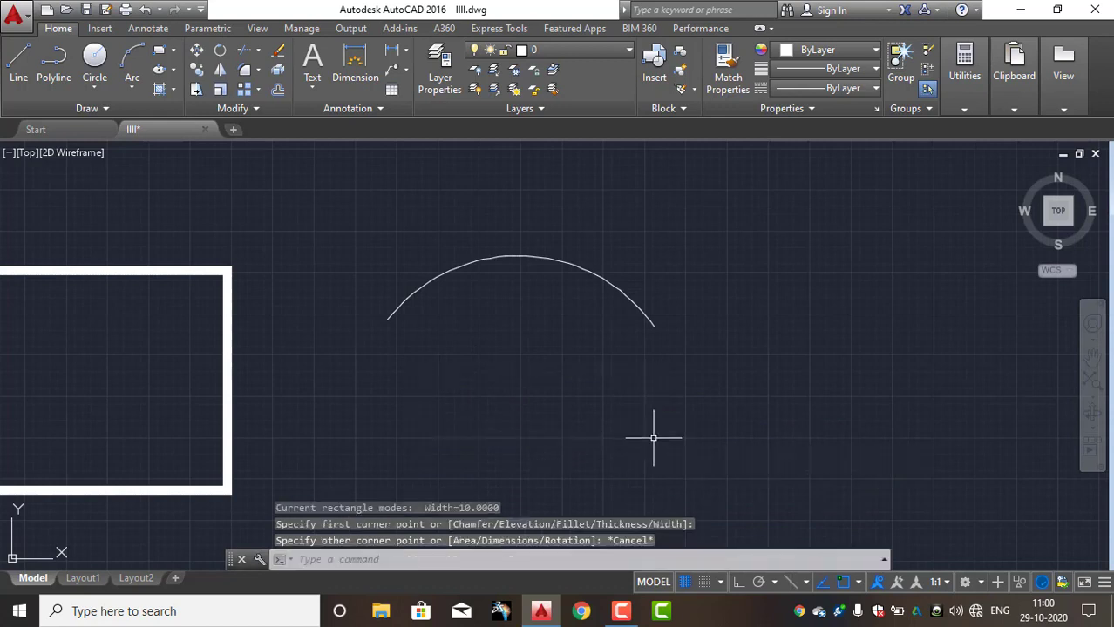
text(RE)
key(Return)
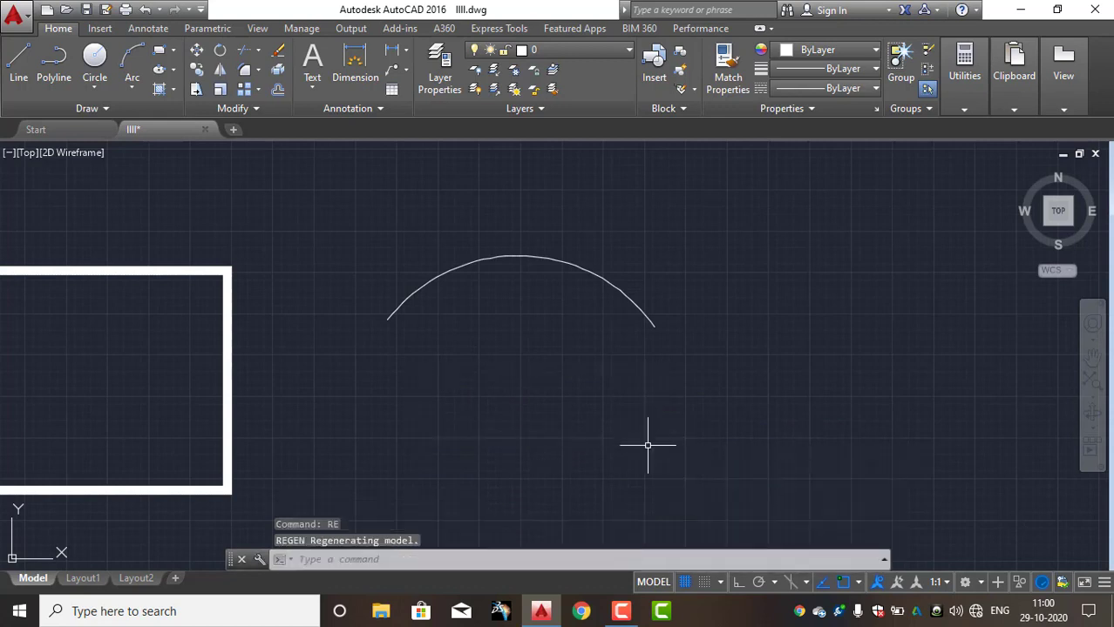
key(Escape)
Step: Draw a rectangle with line width 0 below the arc, to the right of the thick-lined rectangle
text(rec)
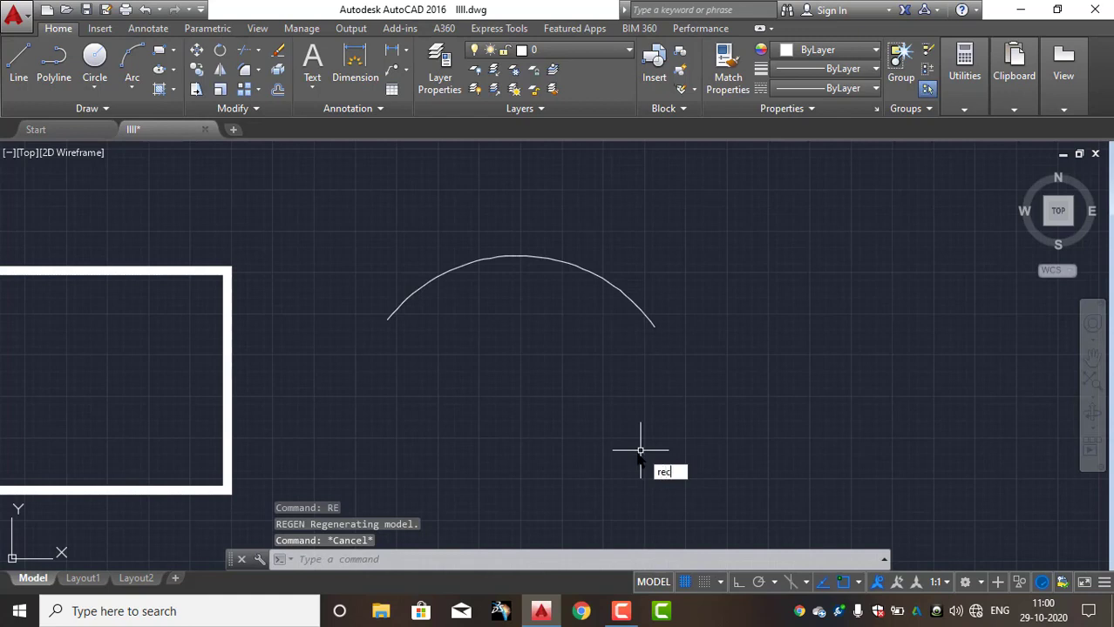
key(Return)
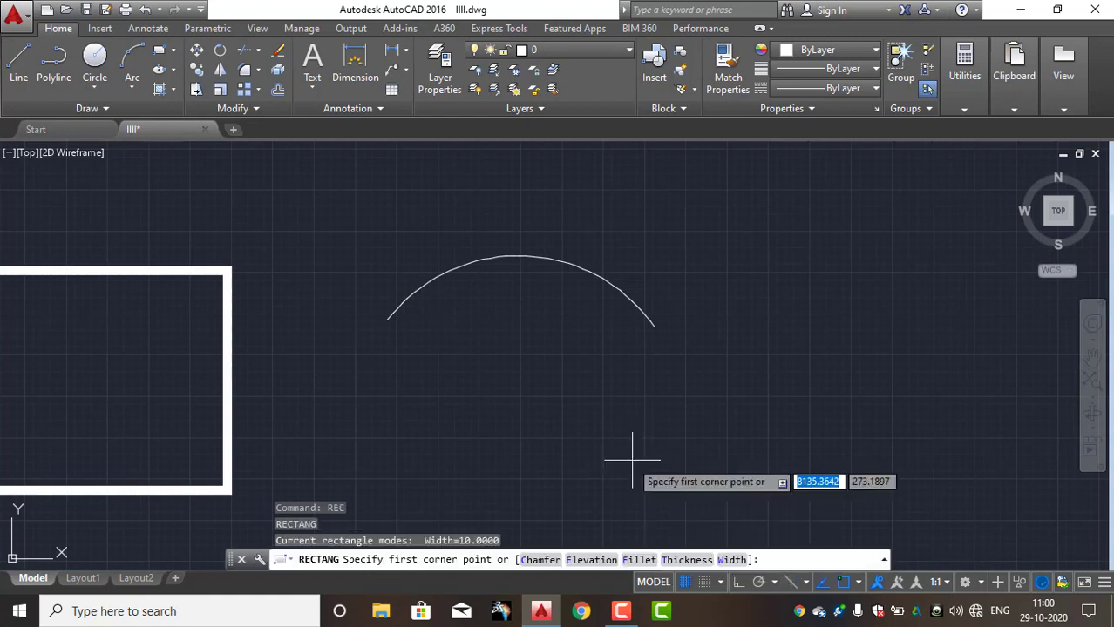
click(731, 560)
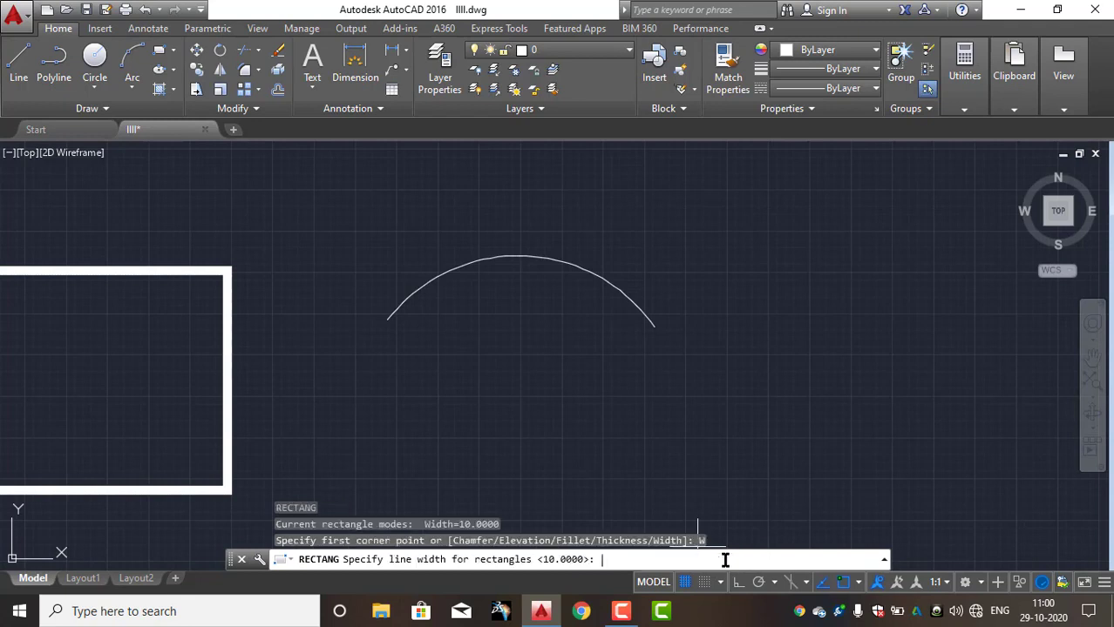
key(Return)
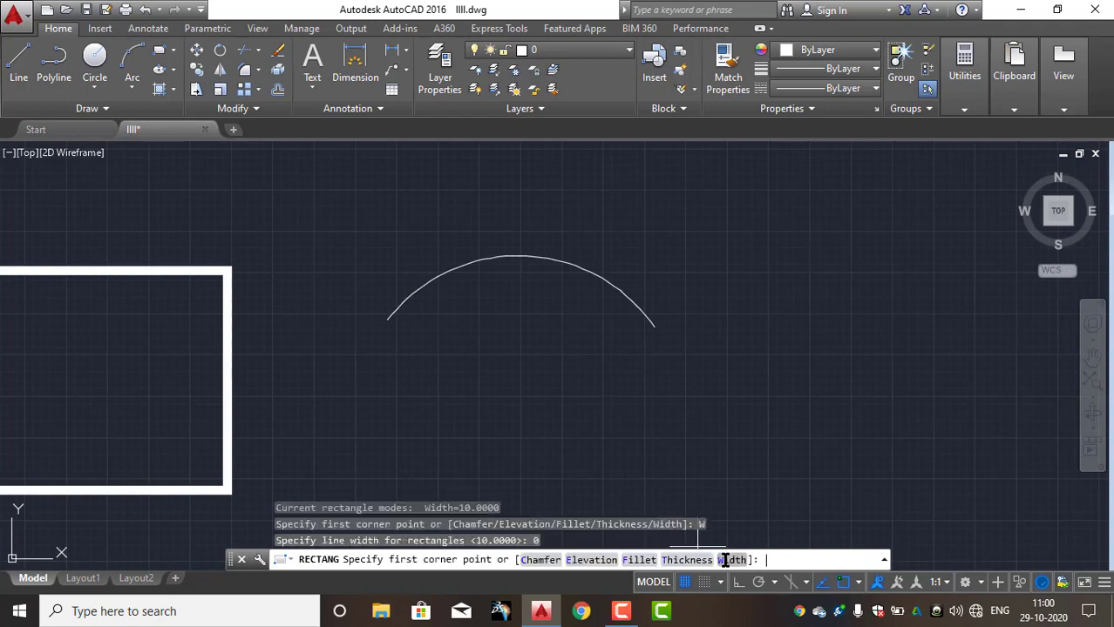
click(462, 372)
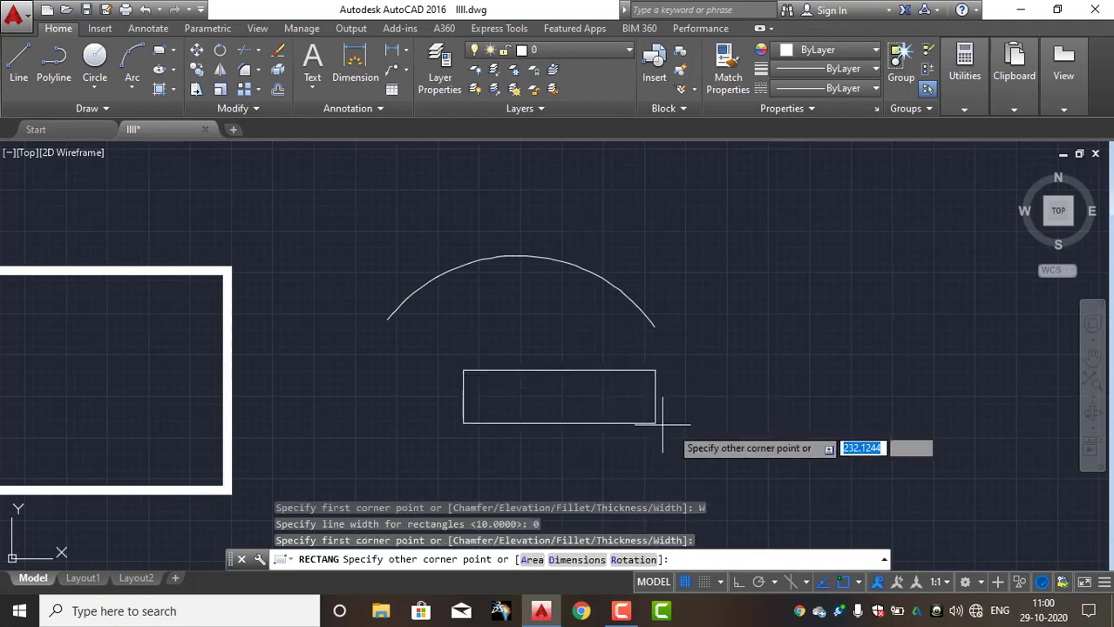
click(718, 500)
Step: Delete the arc above the thin rectangle
middle_drag(704, 443, 693, 382)
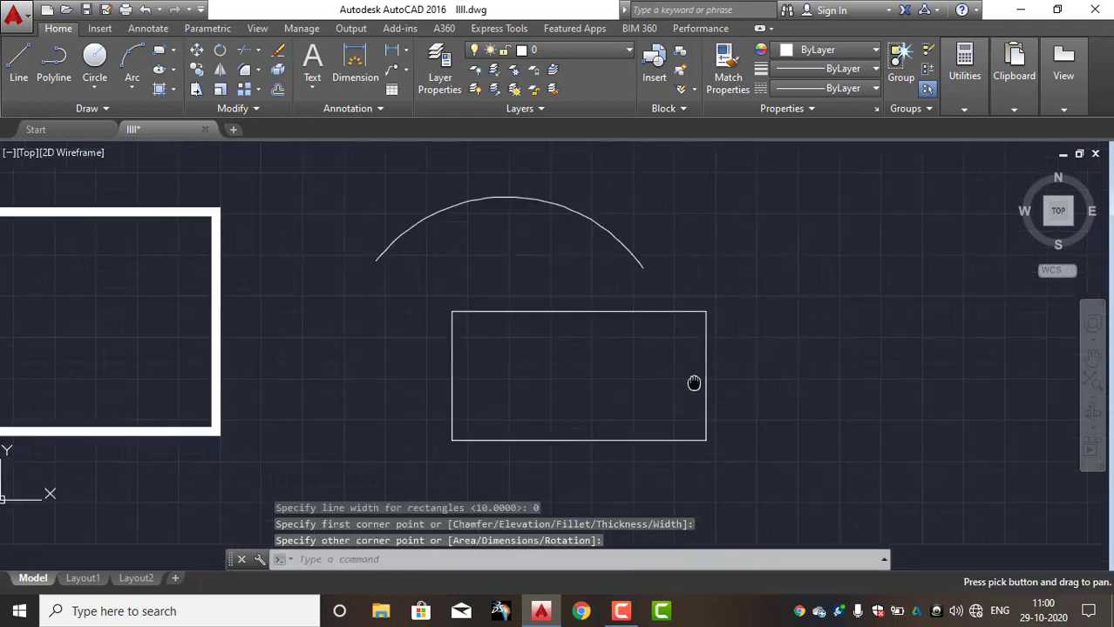
click(627, 203)
click(571, 290)
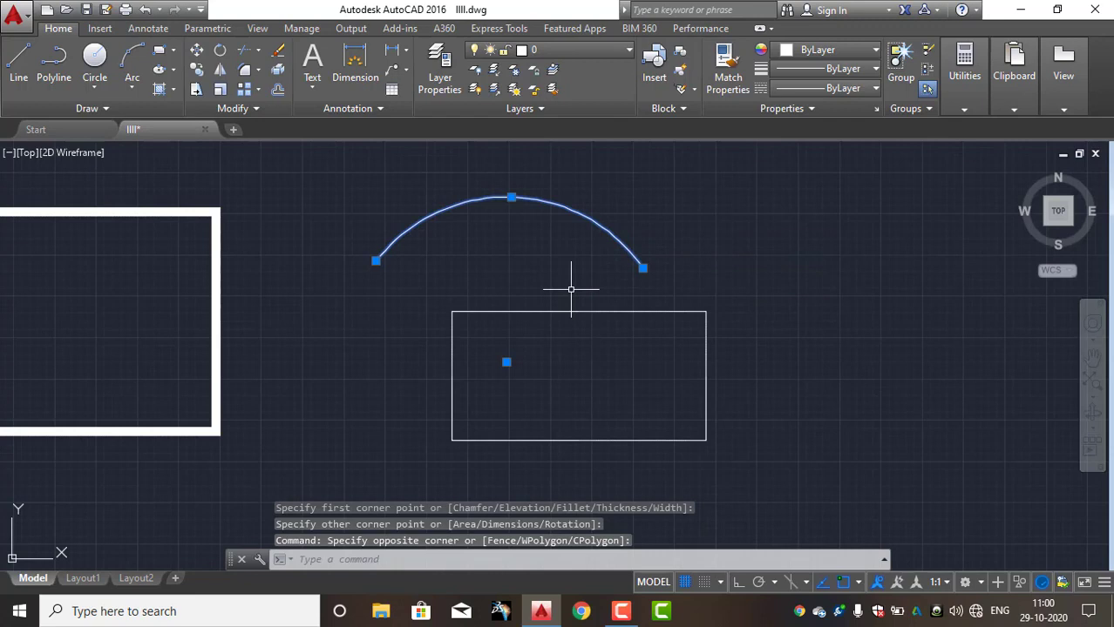
key(Delete)
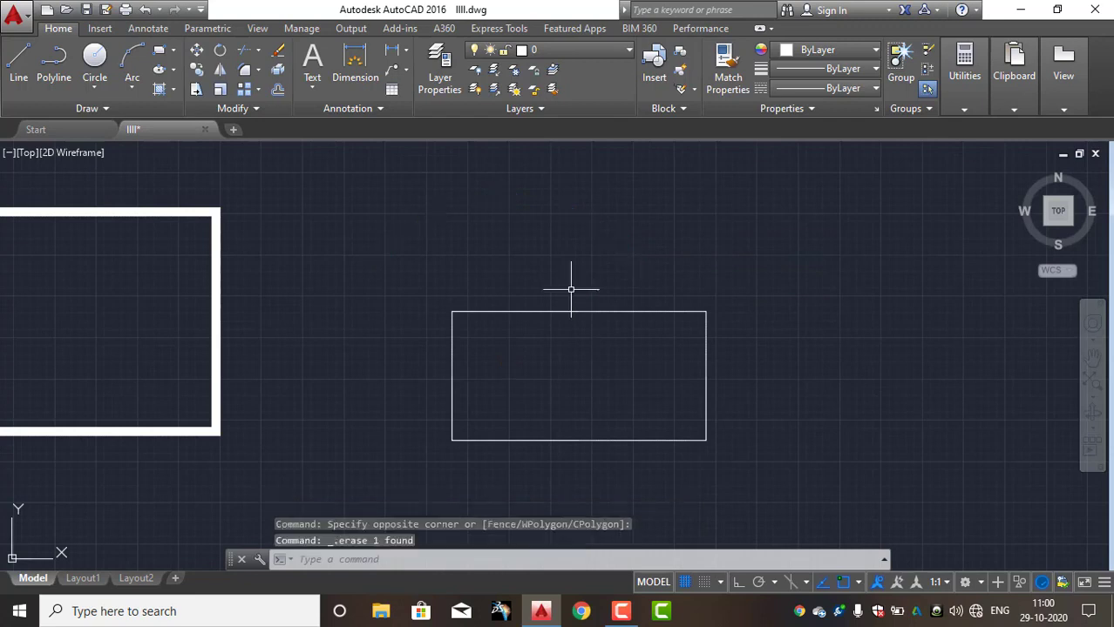
Step: Draw a three-point arc from the thin rectangle's upper-left corner, sagging below its top edge's midpoint, to its upper-right corner
click(132, 88)
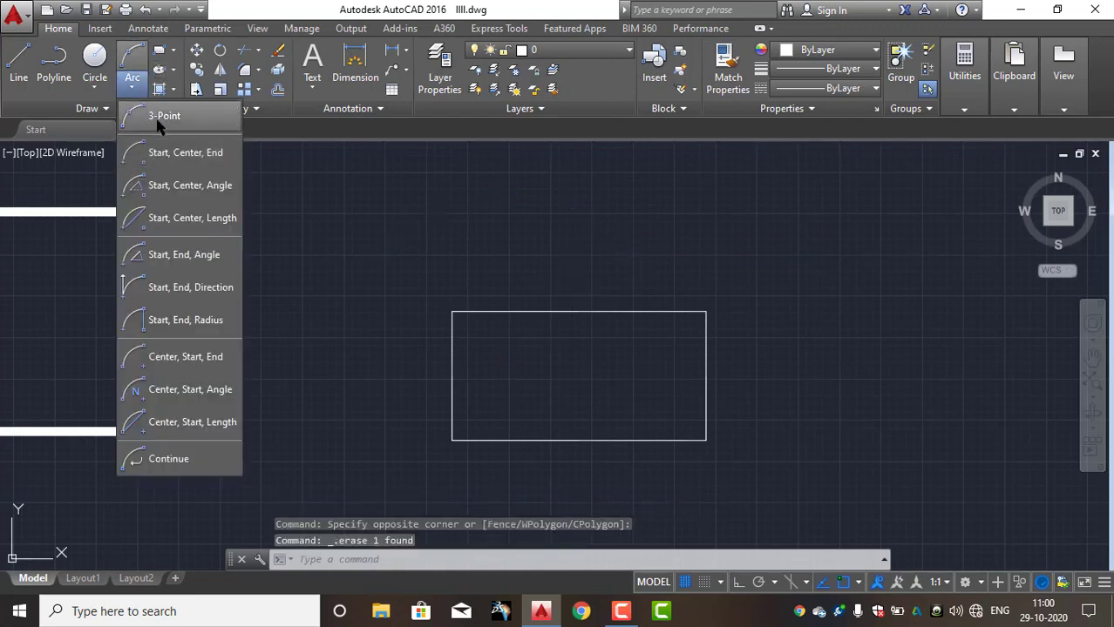
click(158, 120)
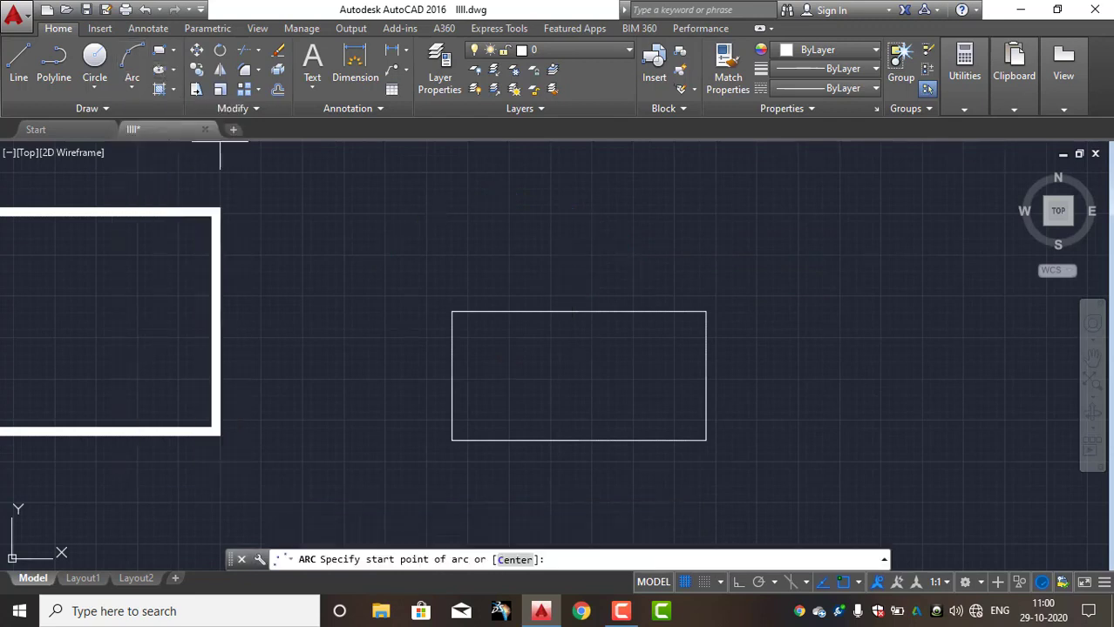
click(451, 311)
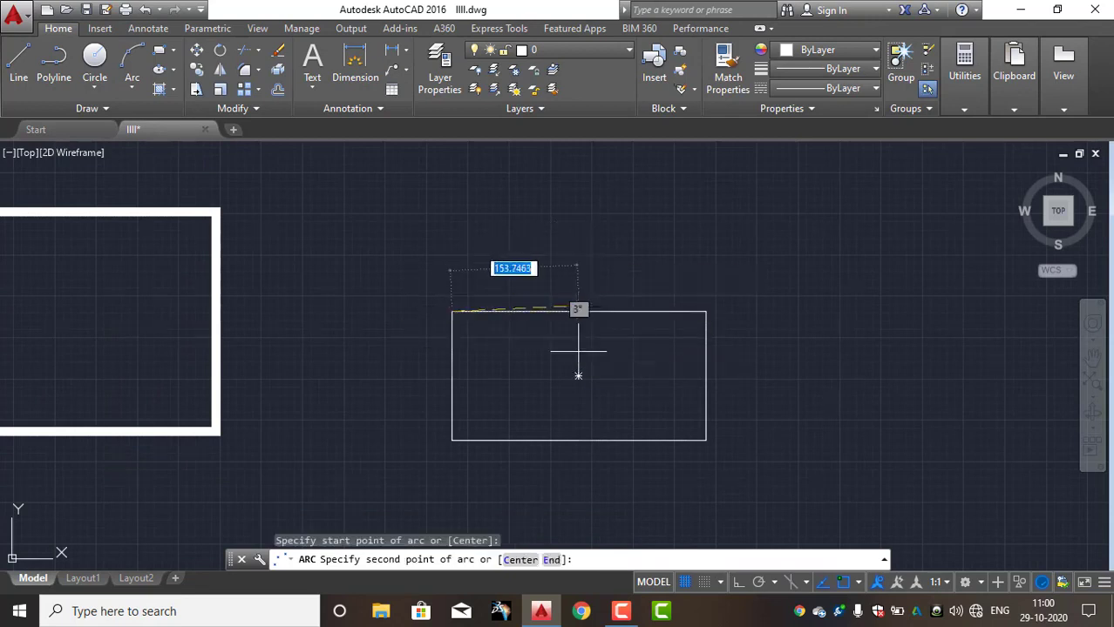
click(579, 350)
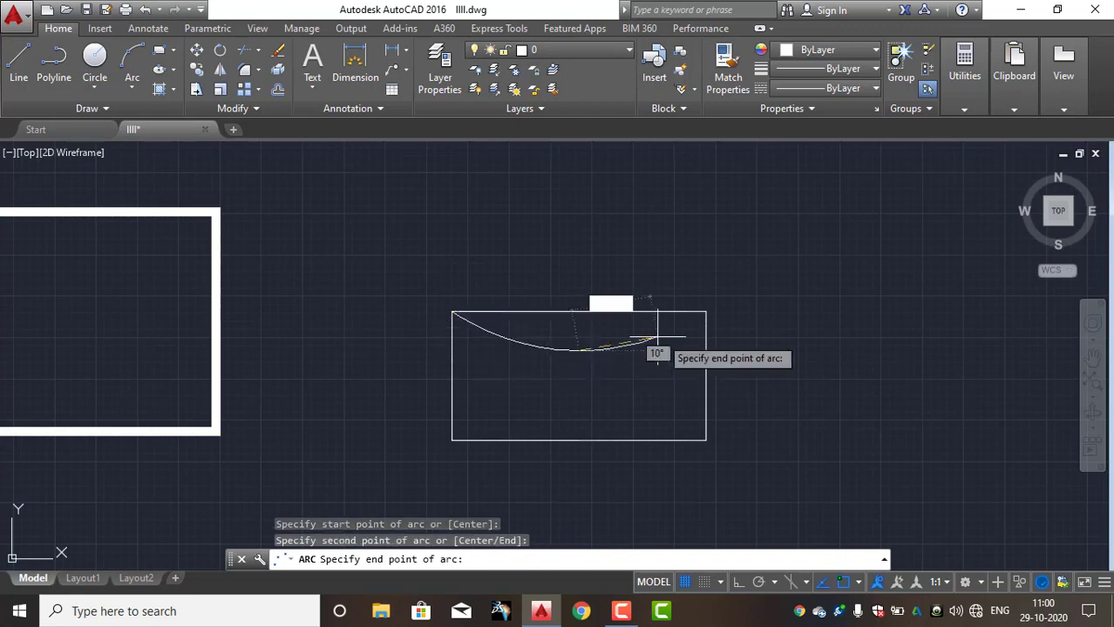
click(703, 312)
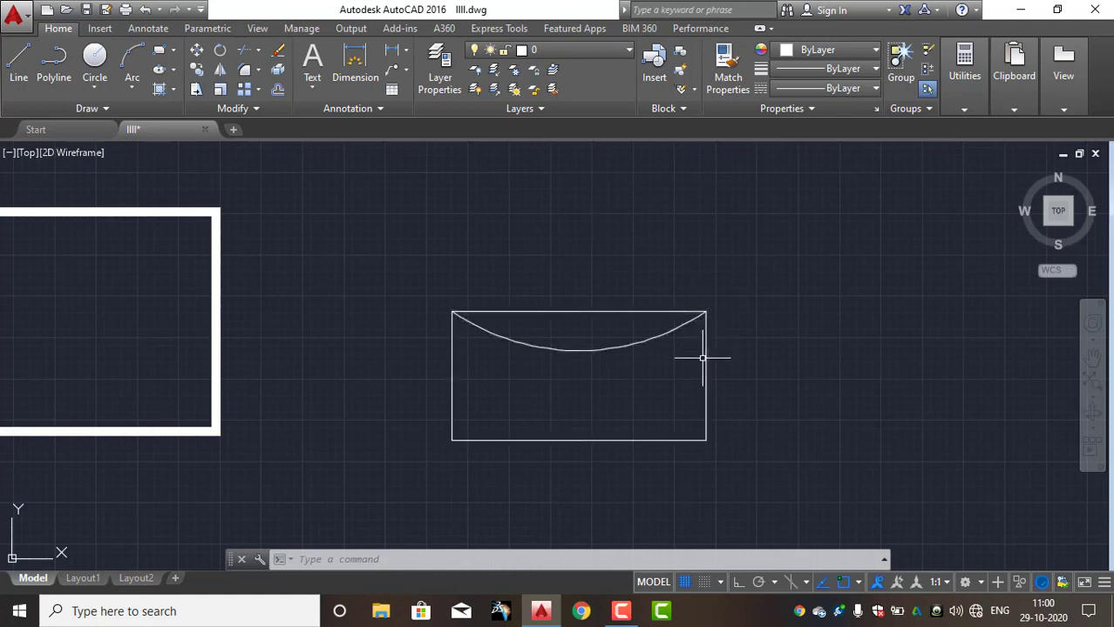
Step: Draw a three-point arc through the thin rectangle's upper-left corner, top-edge midpoint and right-edge midpoint, and delete that arc
click(128, 75)
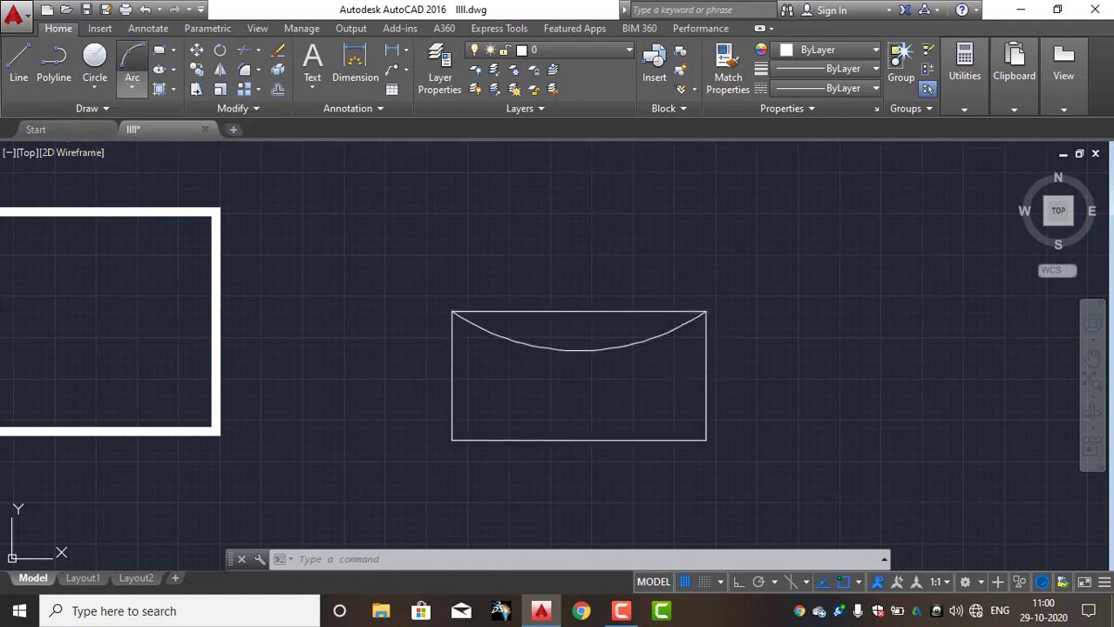
click(452, 311)
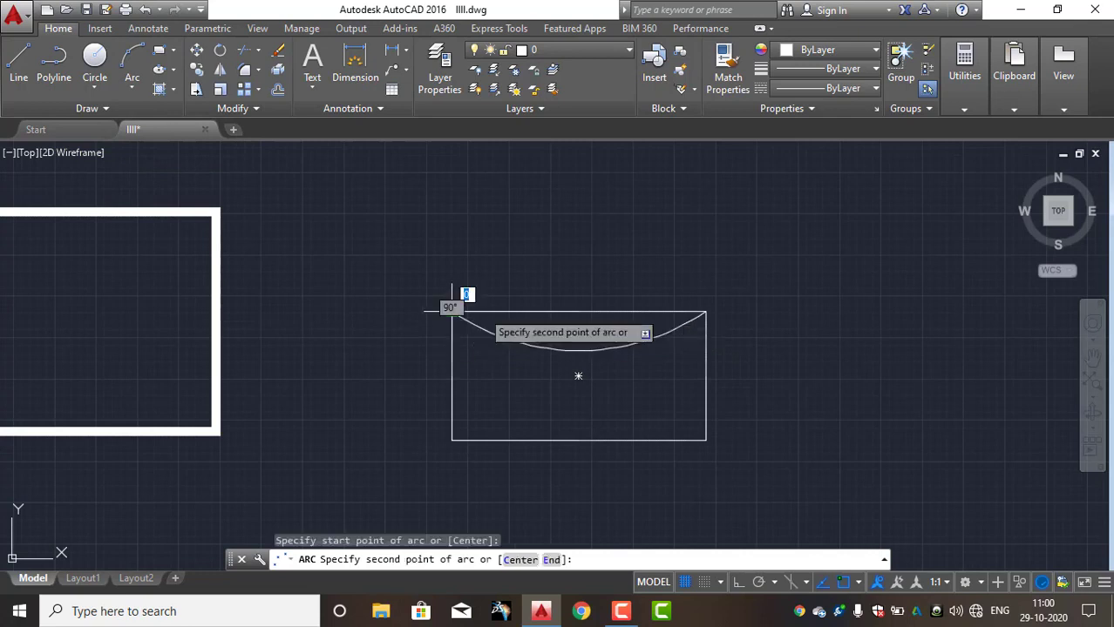
click(578, 312)
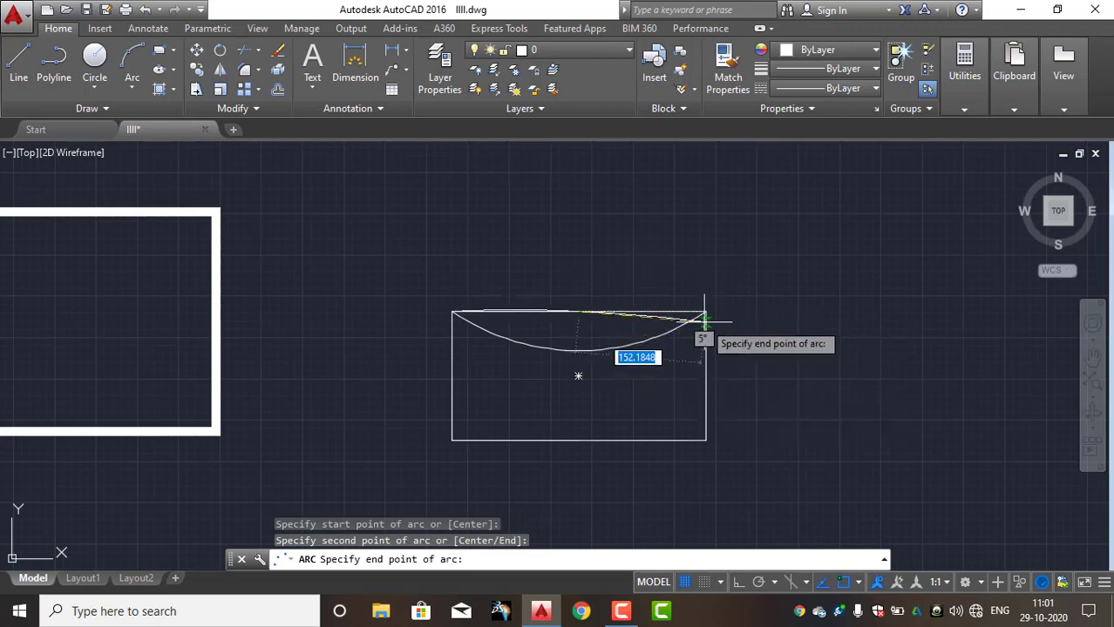
click(707, 376)
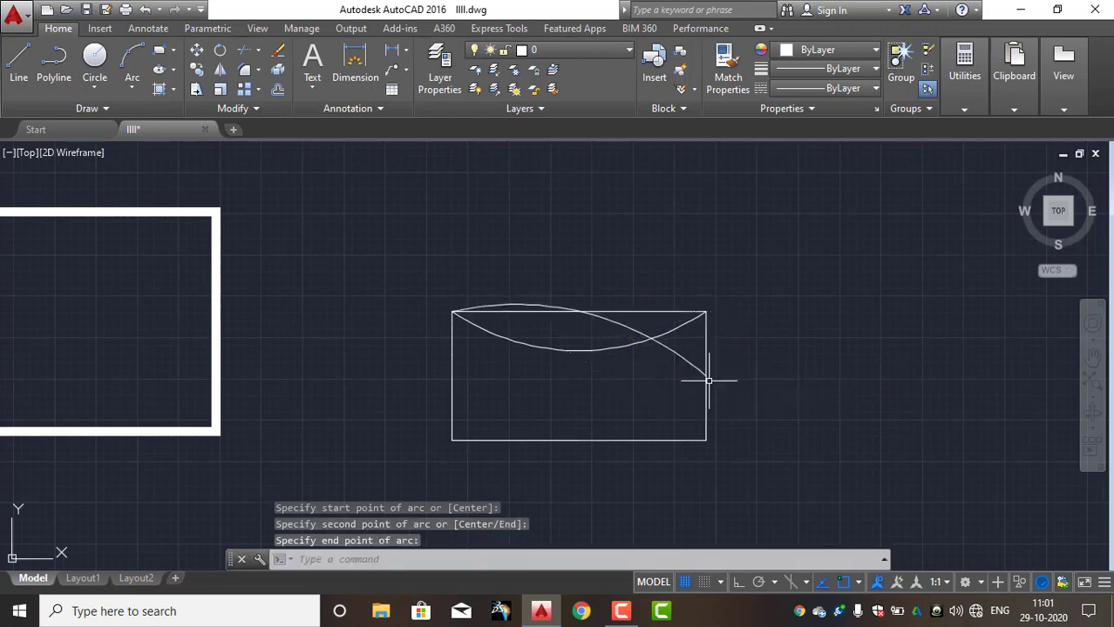
click(634, 332)
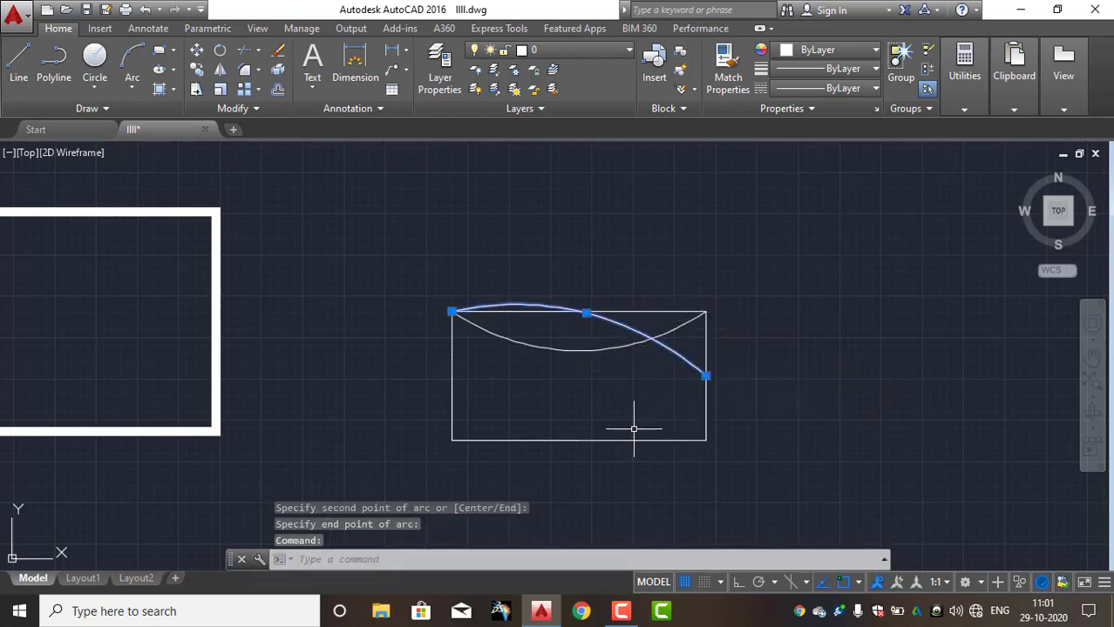
key(Delete)
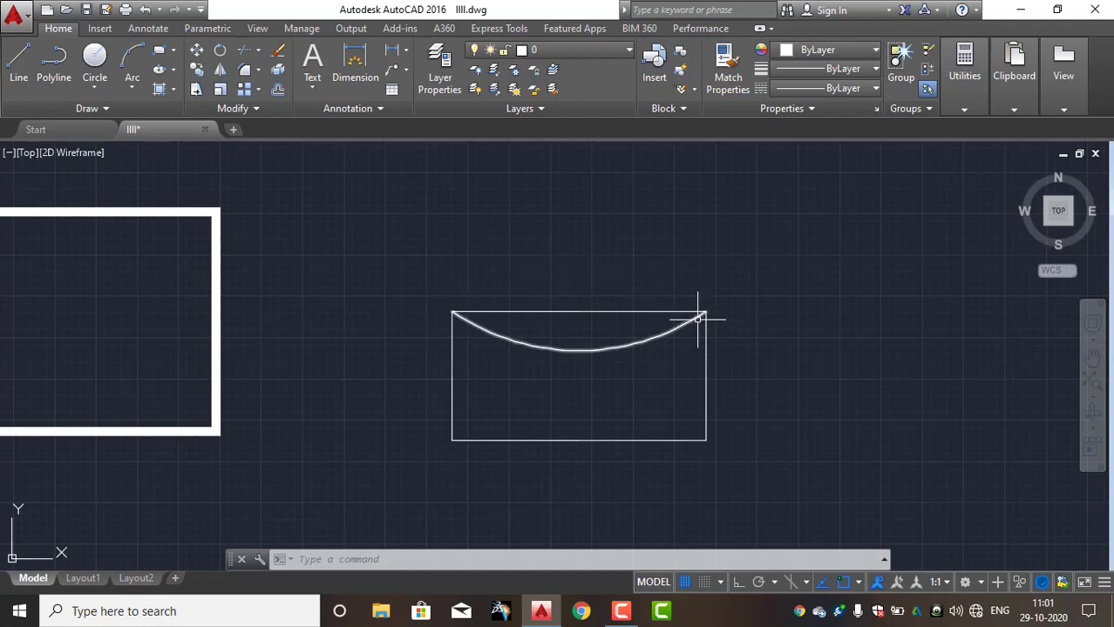
Step: Draw a Start, Center, End arc below the thin rectangle from its lower-left corner, centred on the bottom-edge midpoint, to its lower-right corner
click(135, 88)
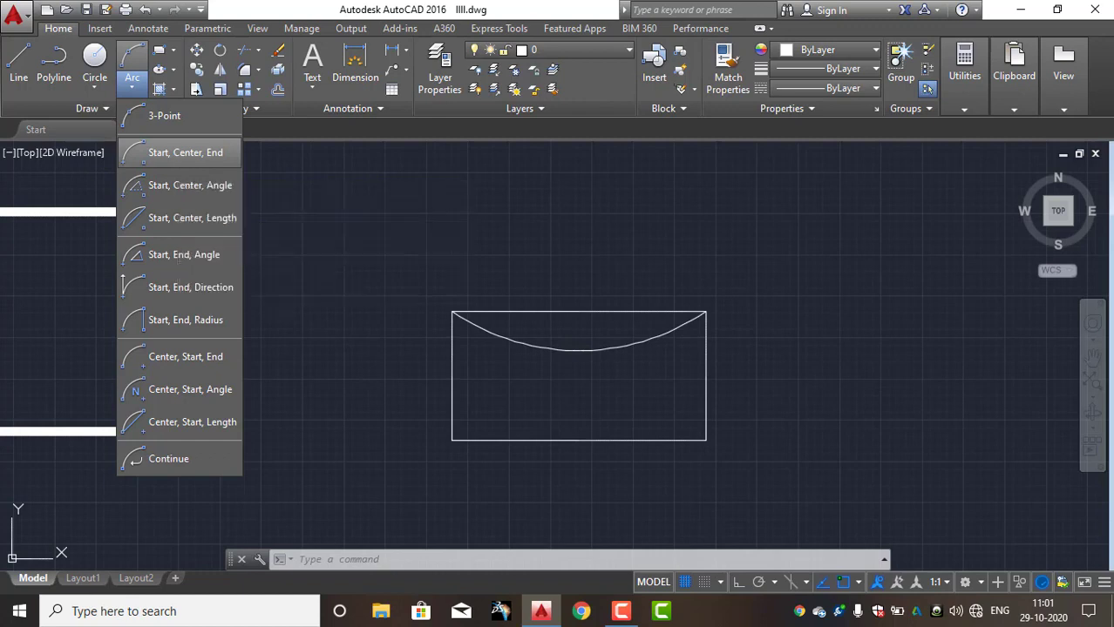
click(177, 157)
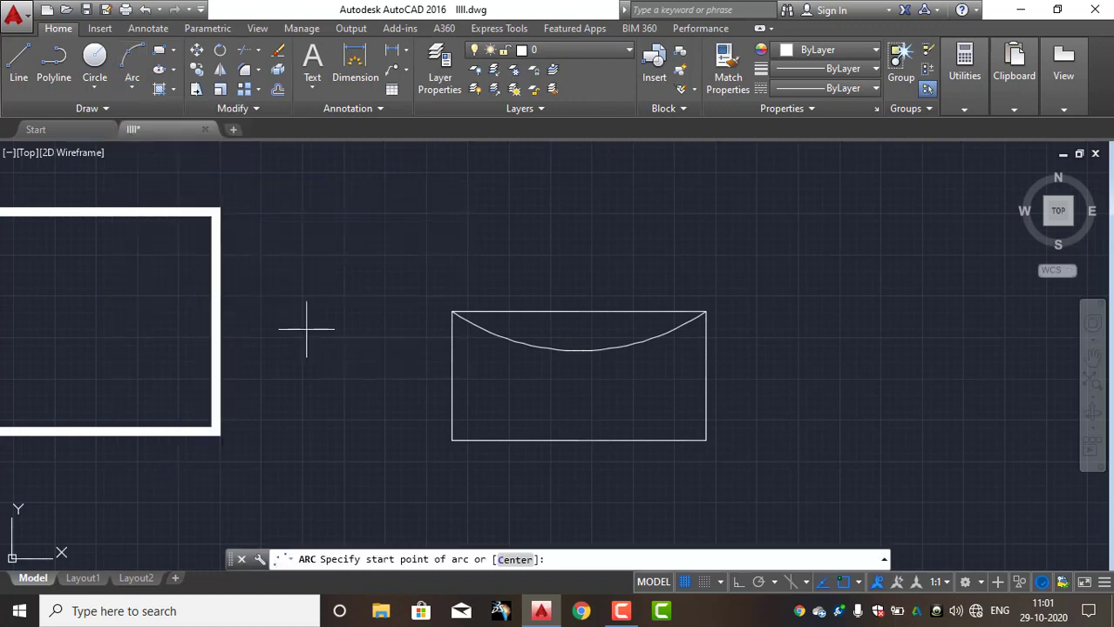
click(452, 440)
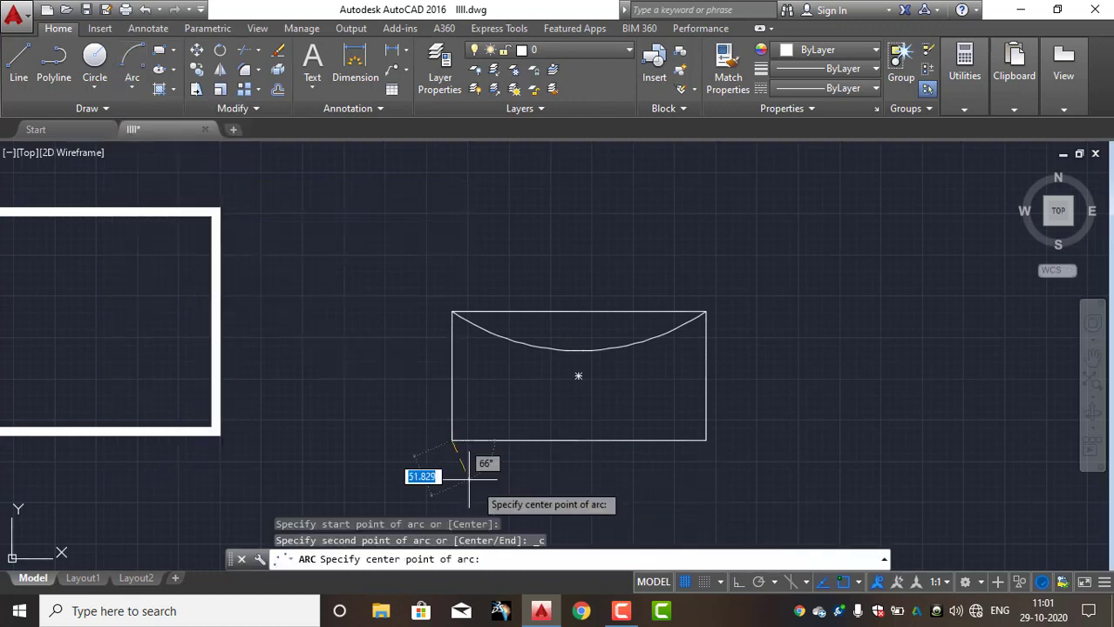
click(578, 441)
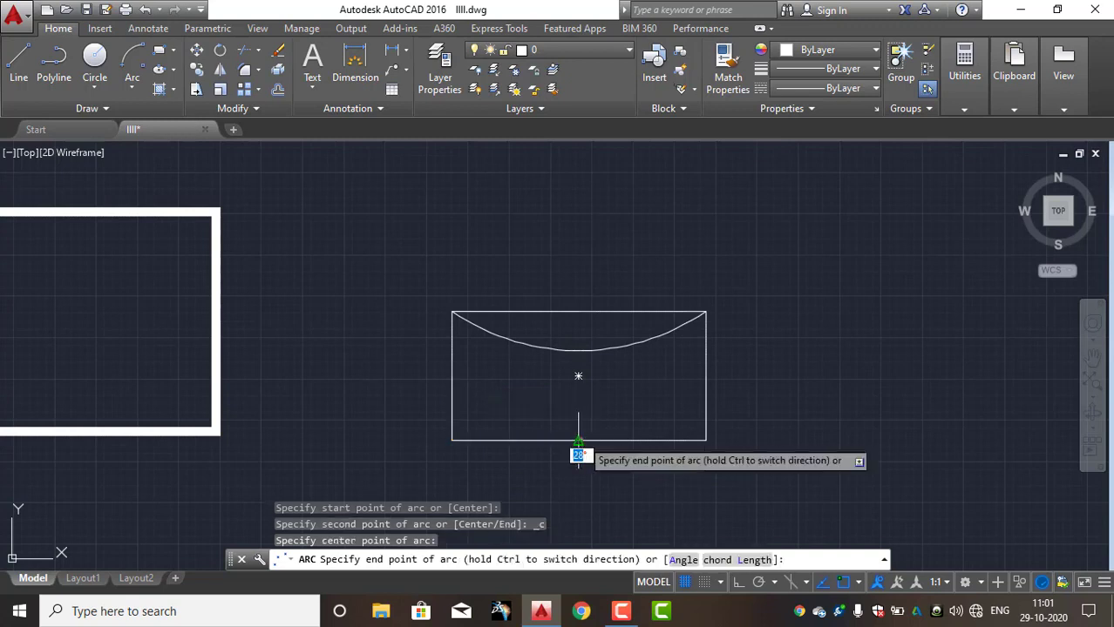
click(705, 441)
Step: Draw a Start, Center, End arc from the thin rectangle's lower-right corner, centred on the bottom-edge midpoint, to its lower-left corner, and delete that arc
middle_drag(625, 429, 614, 350)
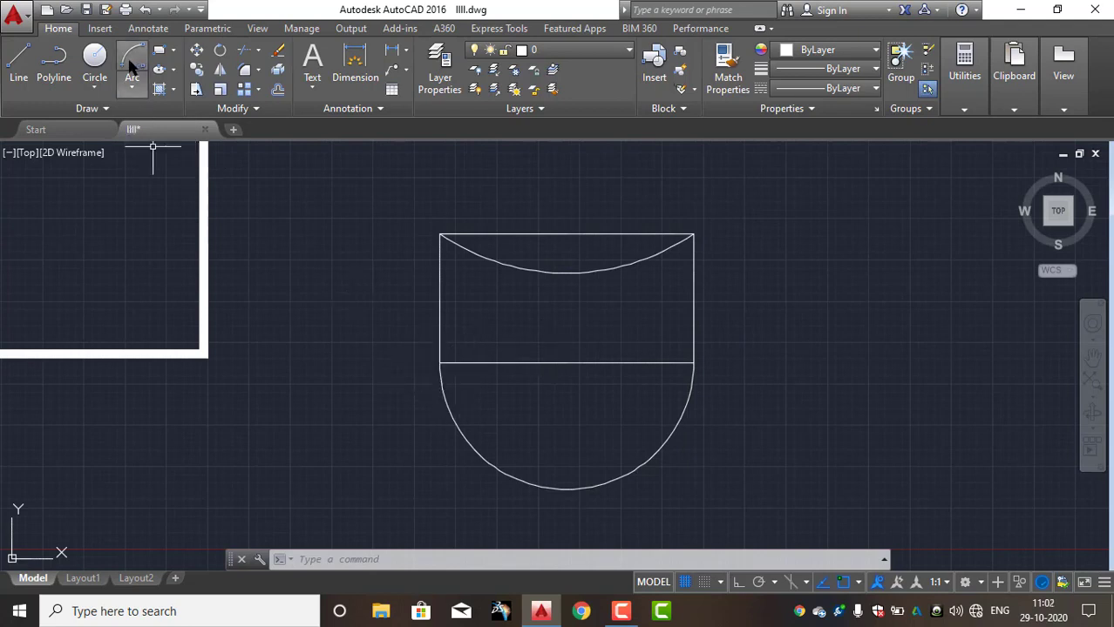
click(131, 87)
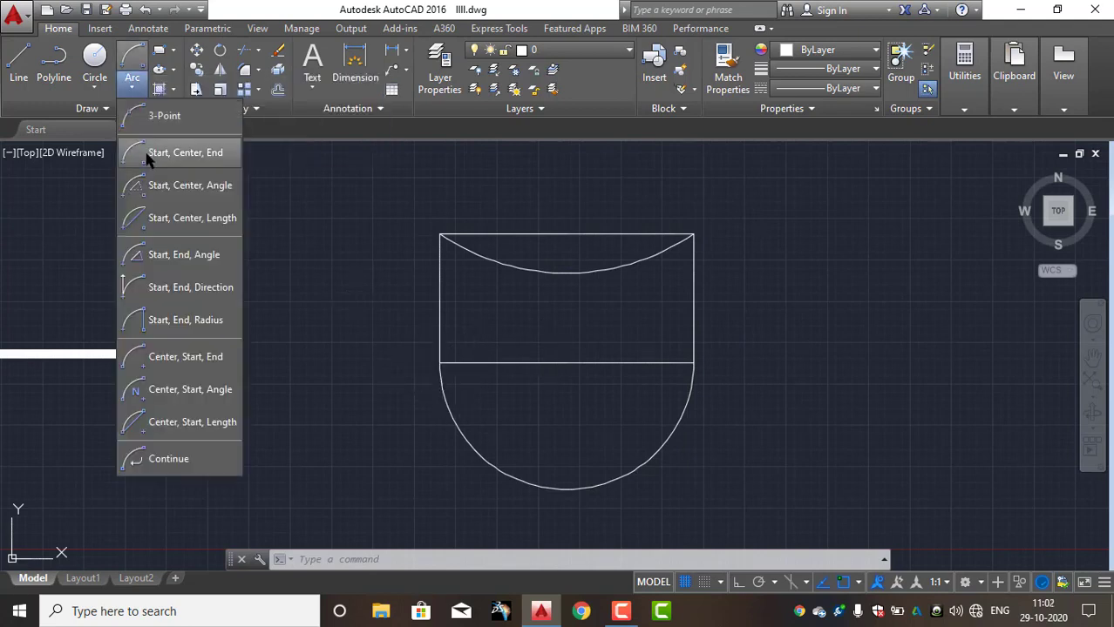
click(185, 152)
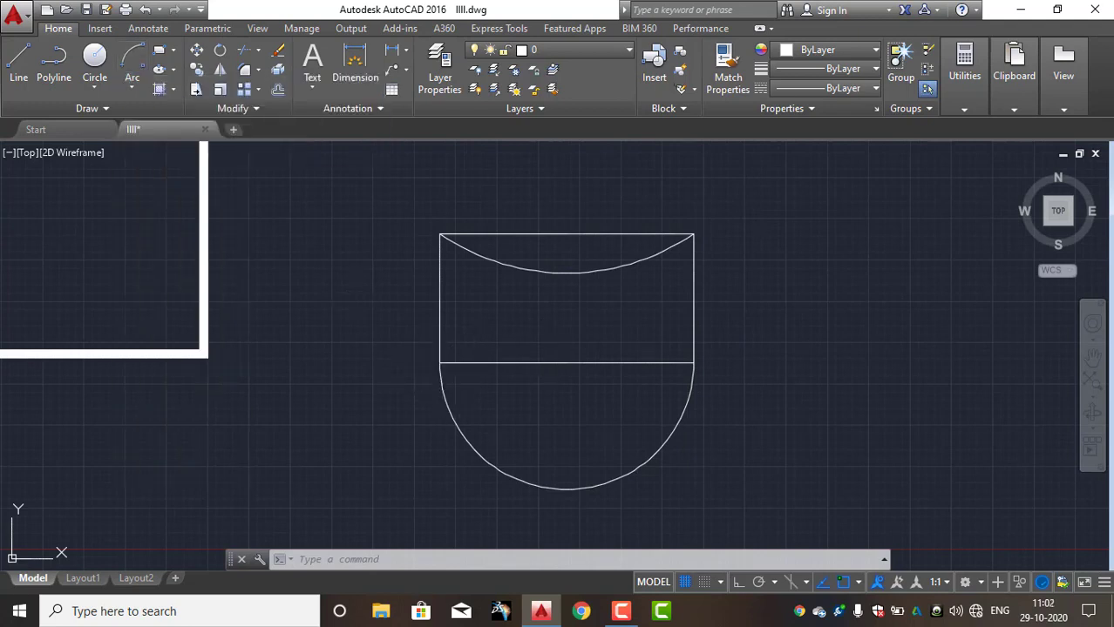
click(694, 363)
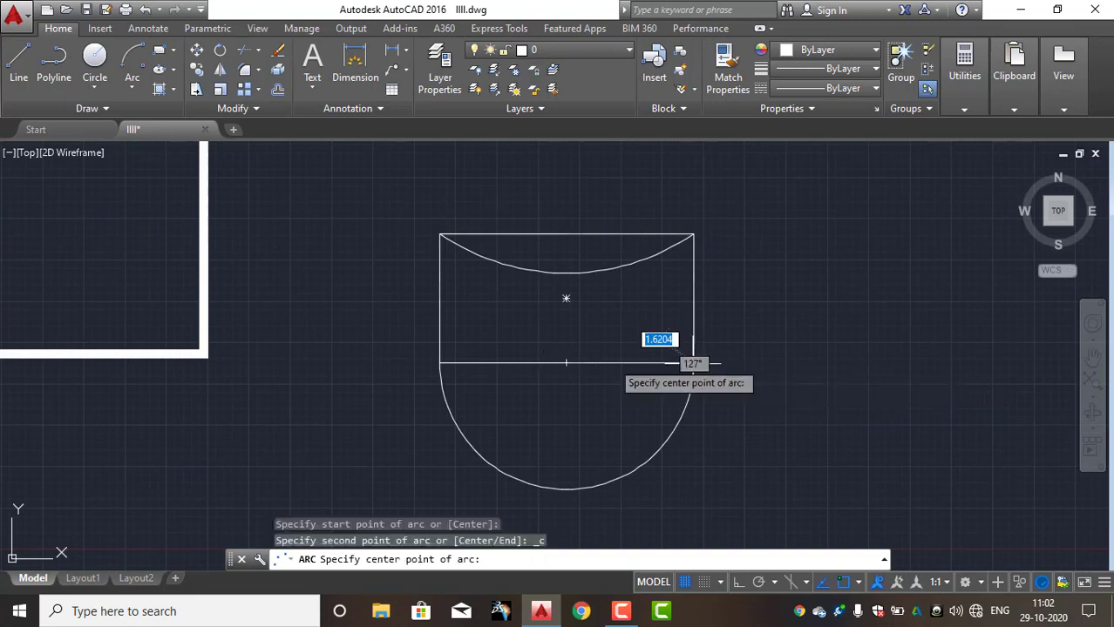
click(567, 363)
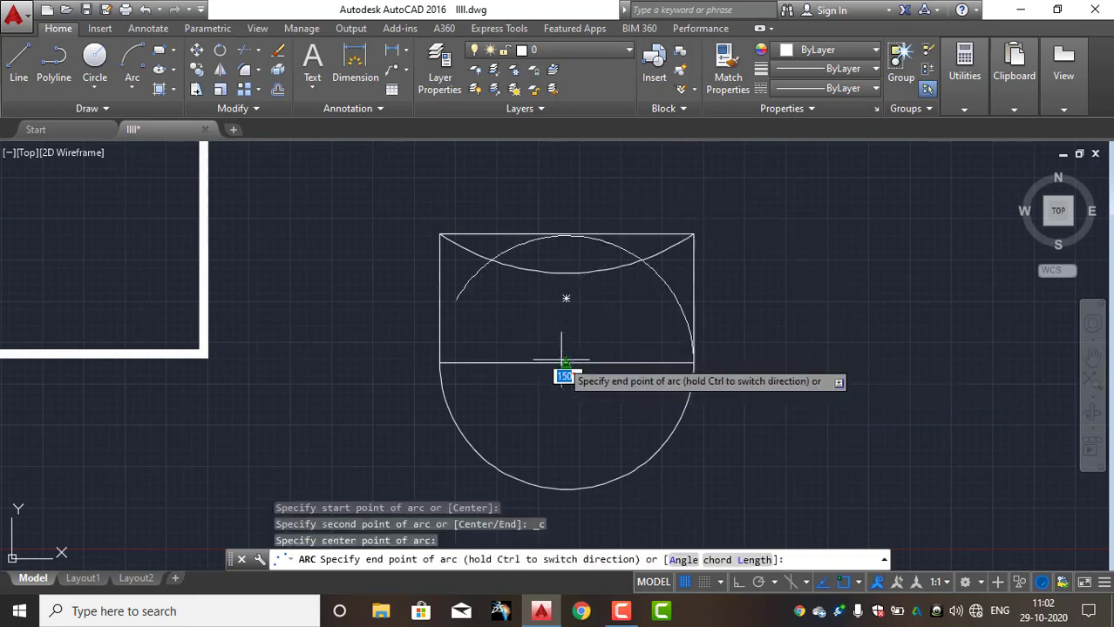
click(439, 362)
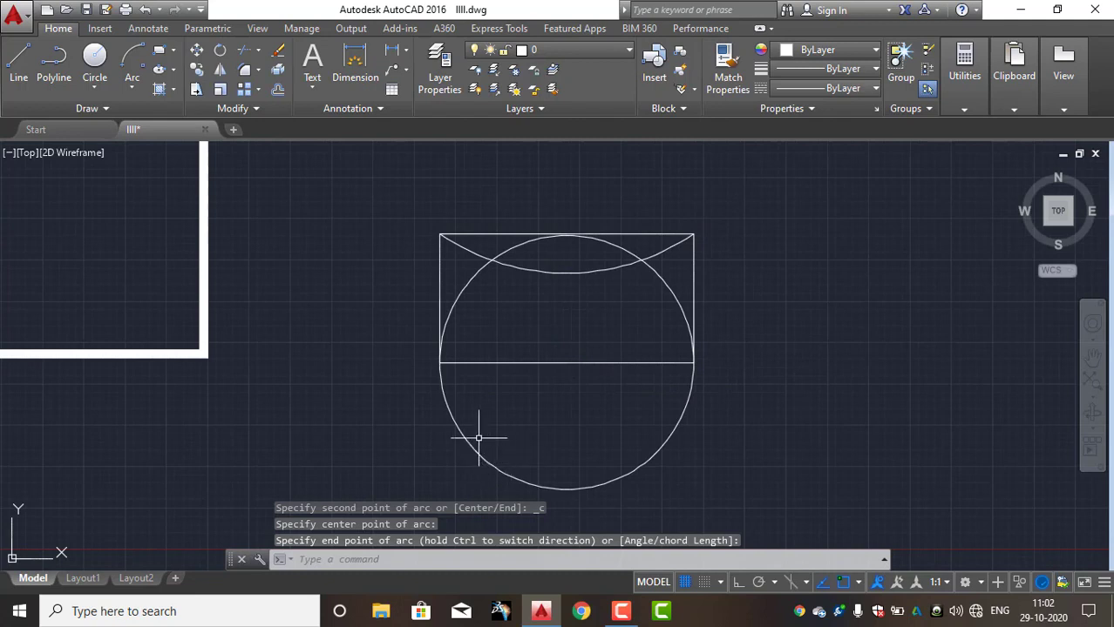
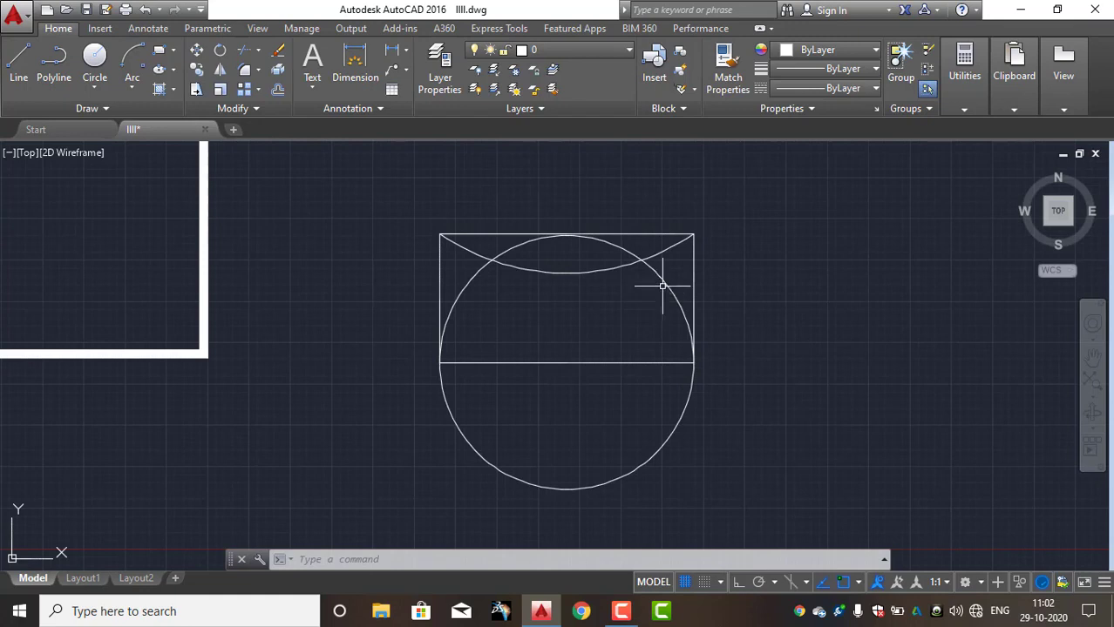
click(669, 312)
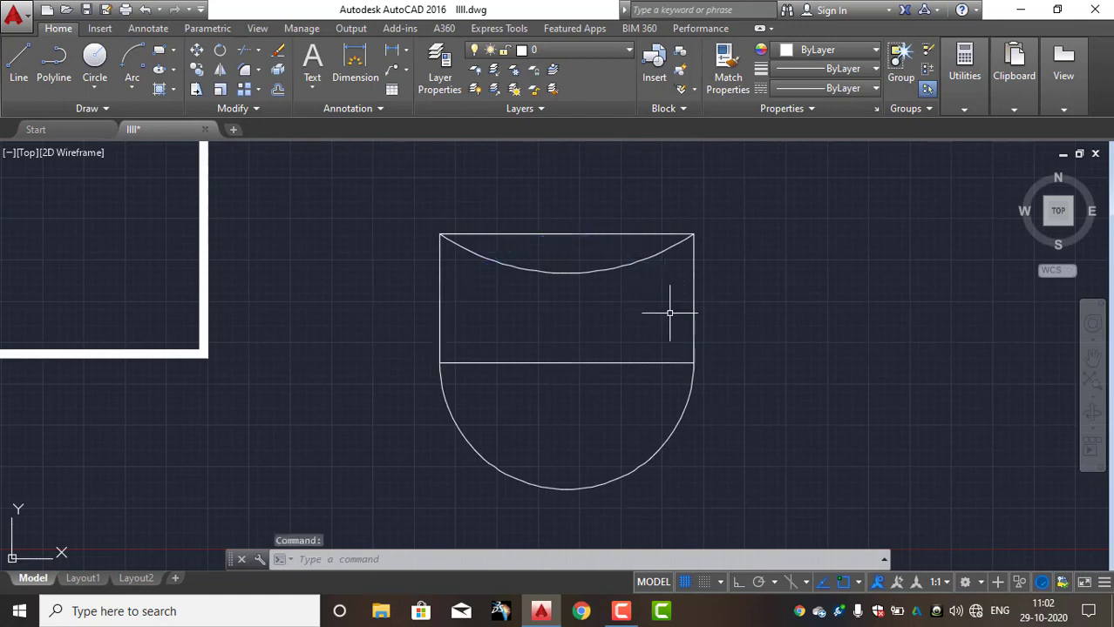
Step: Draw a Start, Center, Angle arc from the thin rectangle's lower-left corner, centred on the left-edge midpoint, with a 120° included angle
click(133, 87)
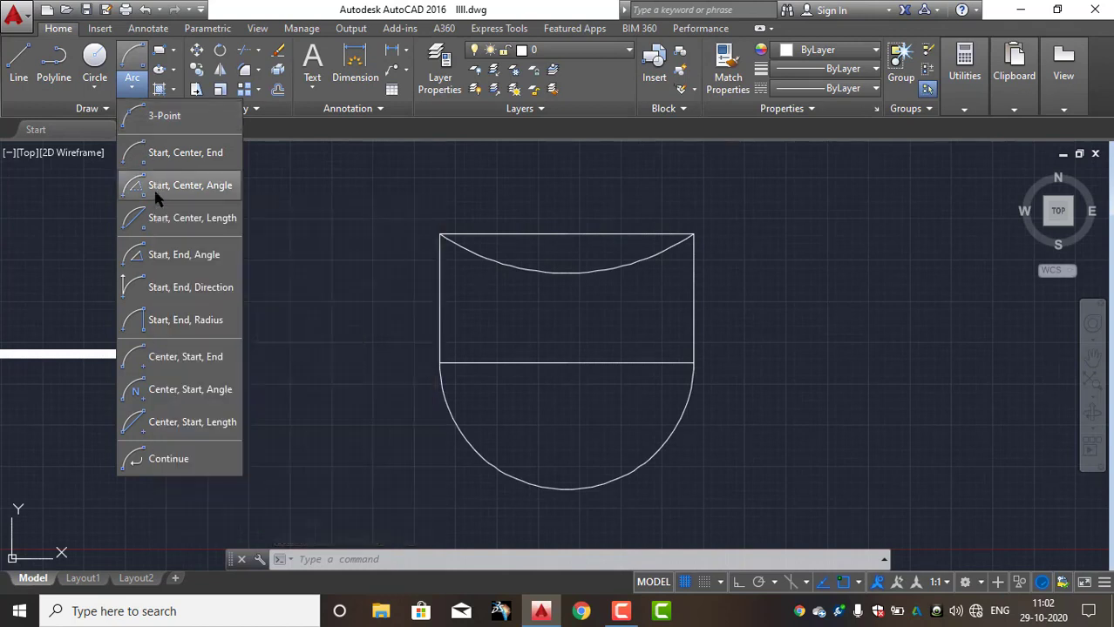
click(218, 189)
click(439, 363)
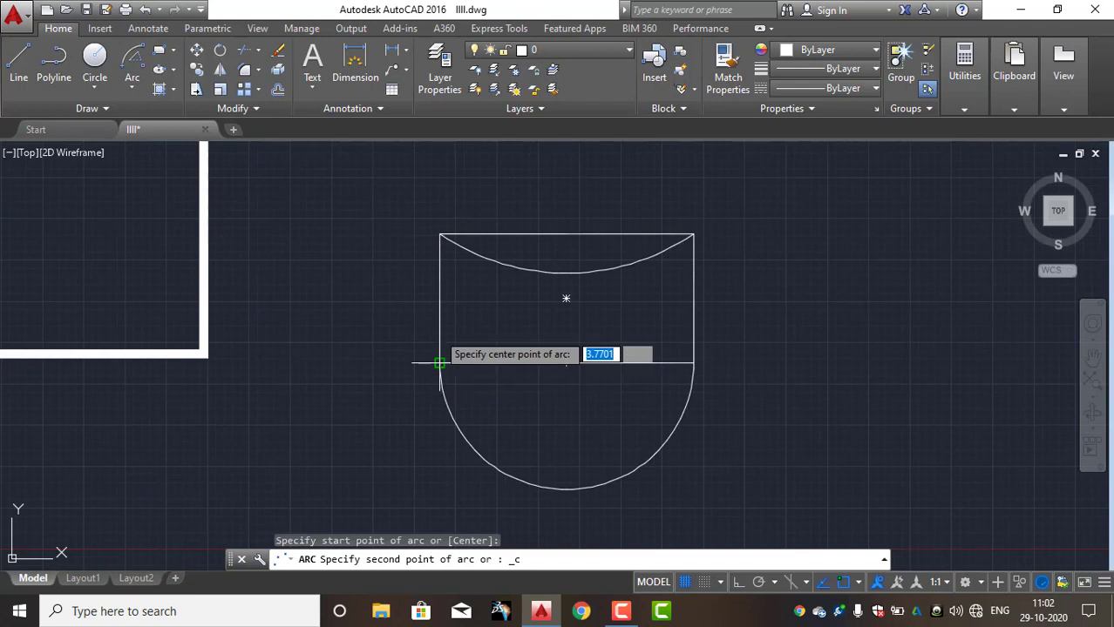
click(439, 300)
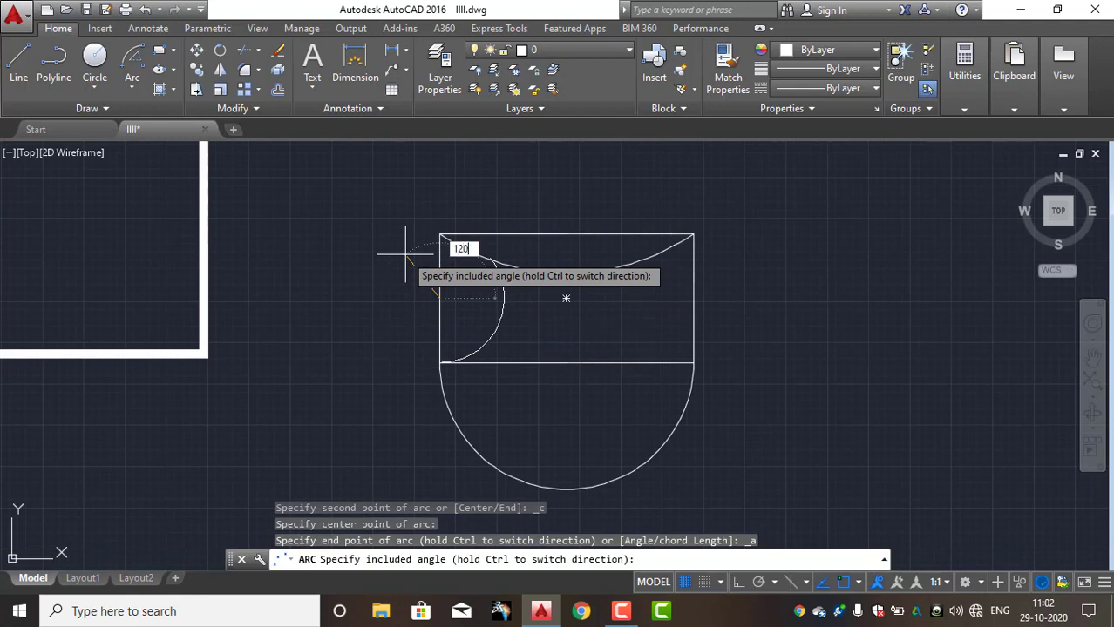
key(Return)
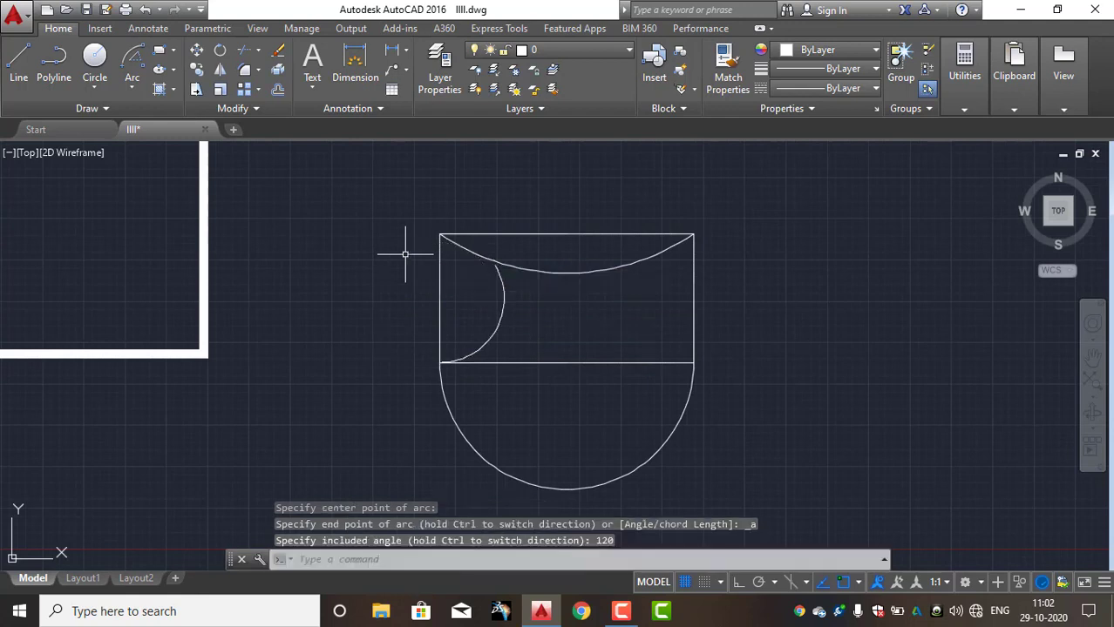
click(503, 306)
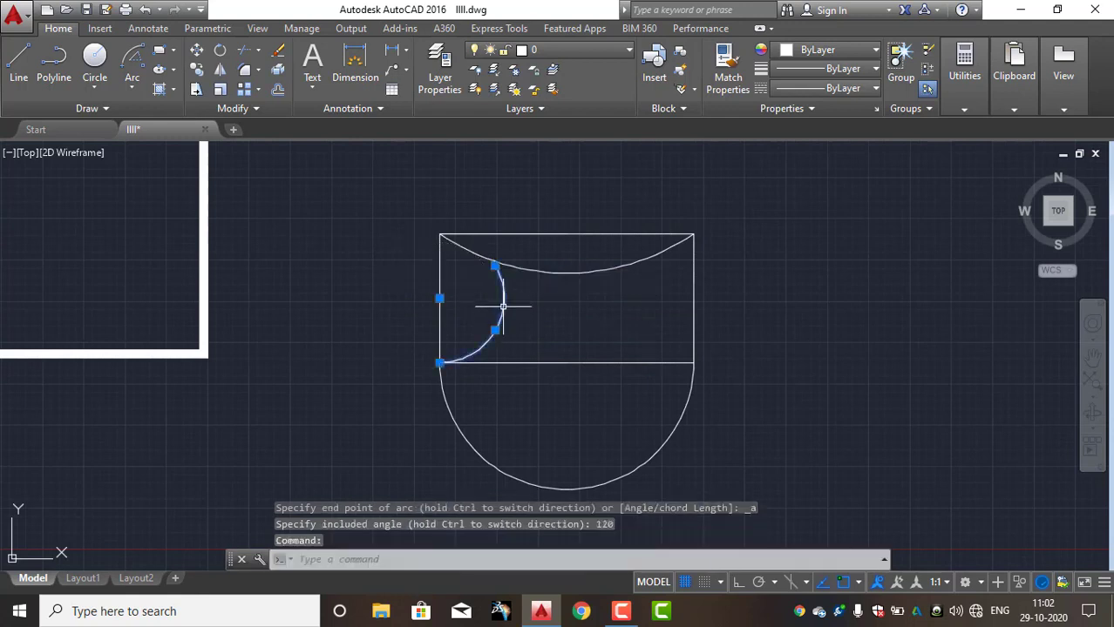
key(Escape)
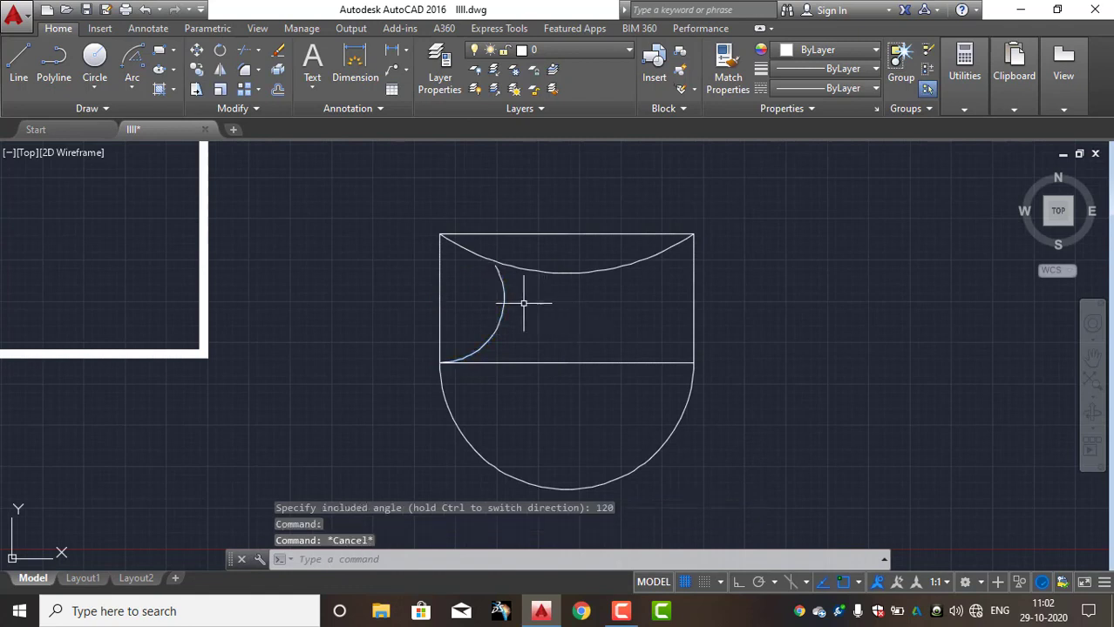
Step: Draw a Start, Center, Length arc from the thin rectangle's lower-right corner, centred on the right-edge midpoint, with a chord length of 150
click(132, 86)
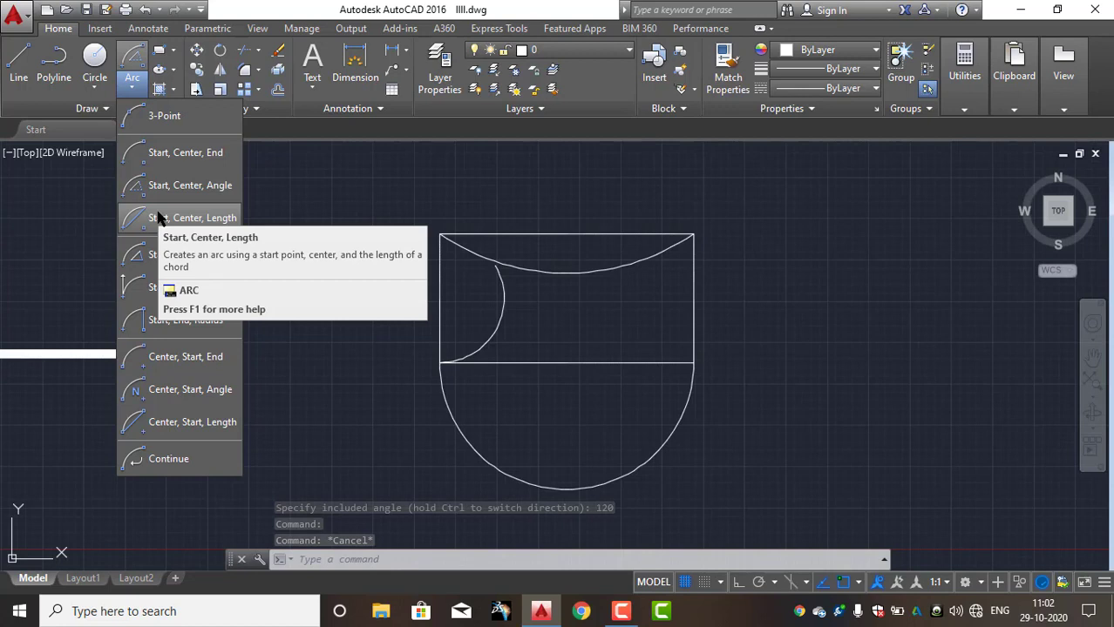
click(158, 217)
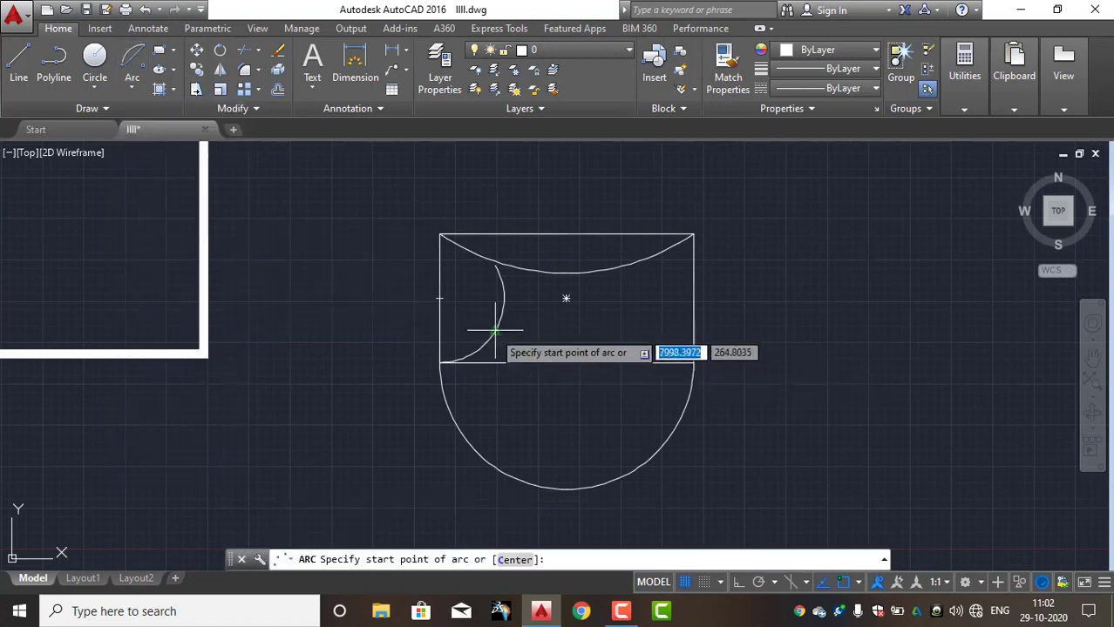
click(693, 363)
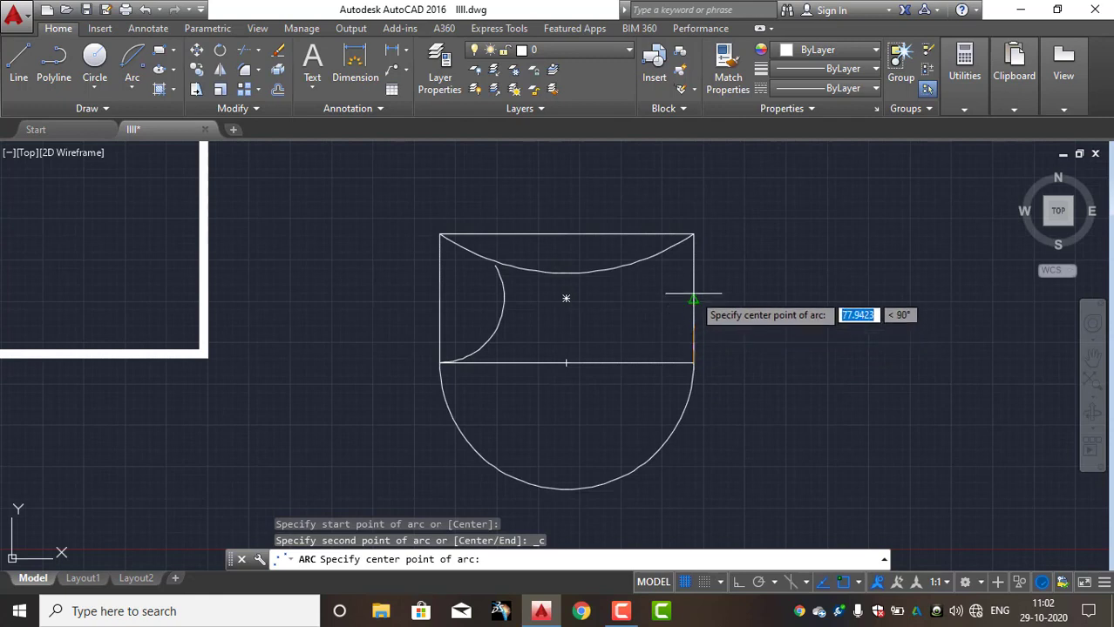
click(693, 298)
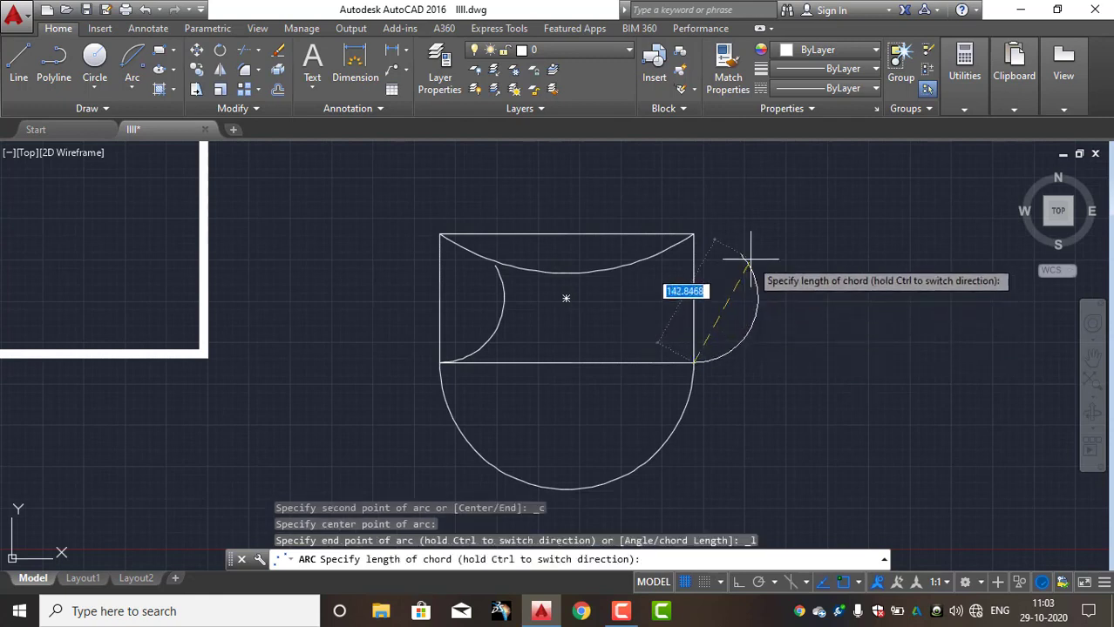
key(Return)
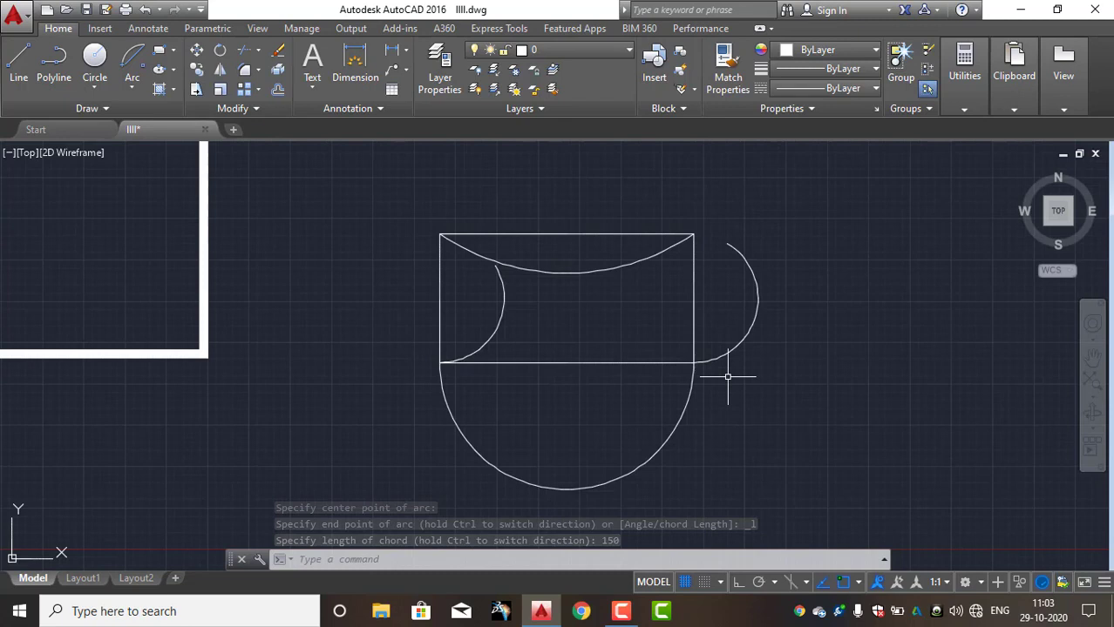
Step: Draw a Start, End, Angle arc from the thin rectangle's upper-left corner to its lower-left corner with a 130° included angle
middle_drag(717, 380, 619, 372)
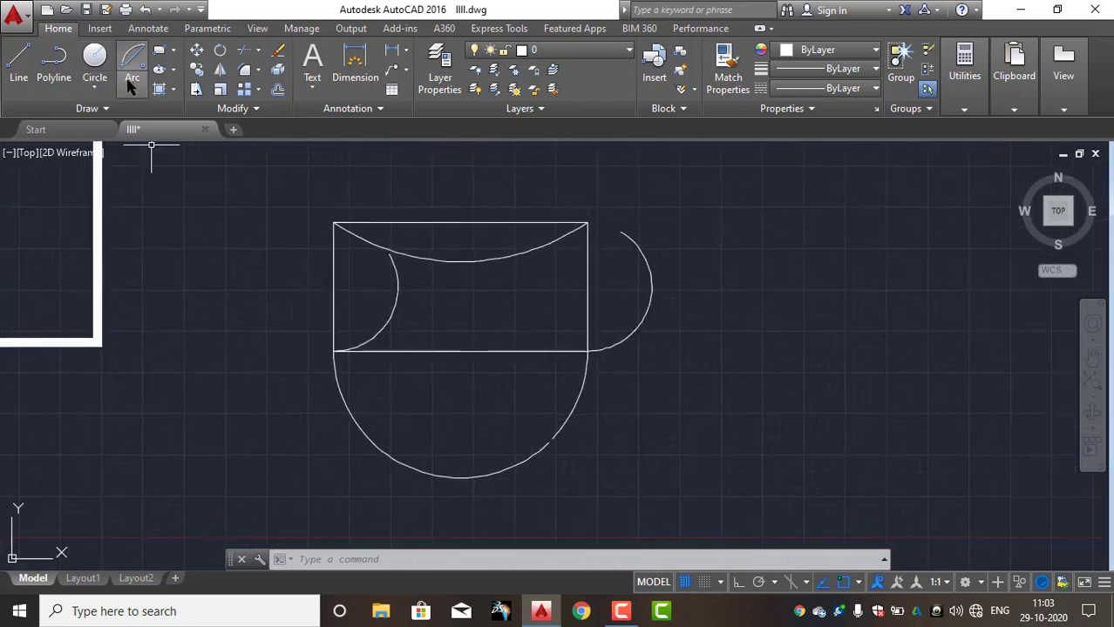
click(132, 87)
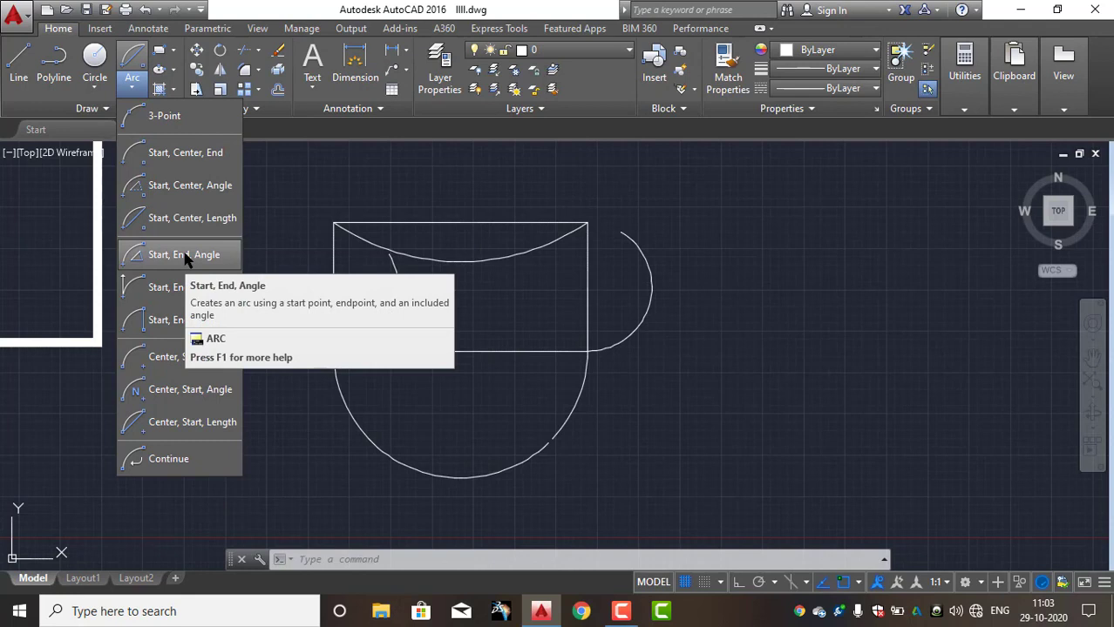
click(185, 255)
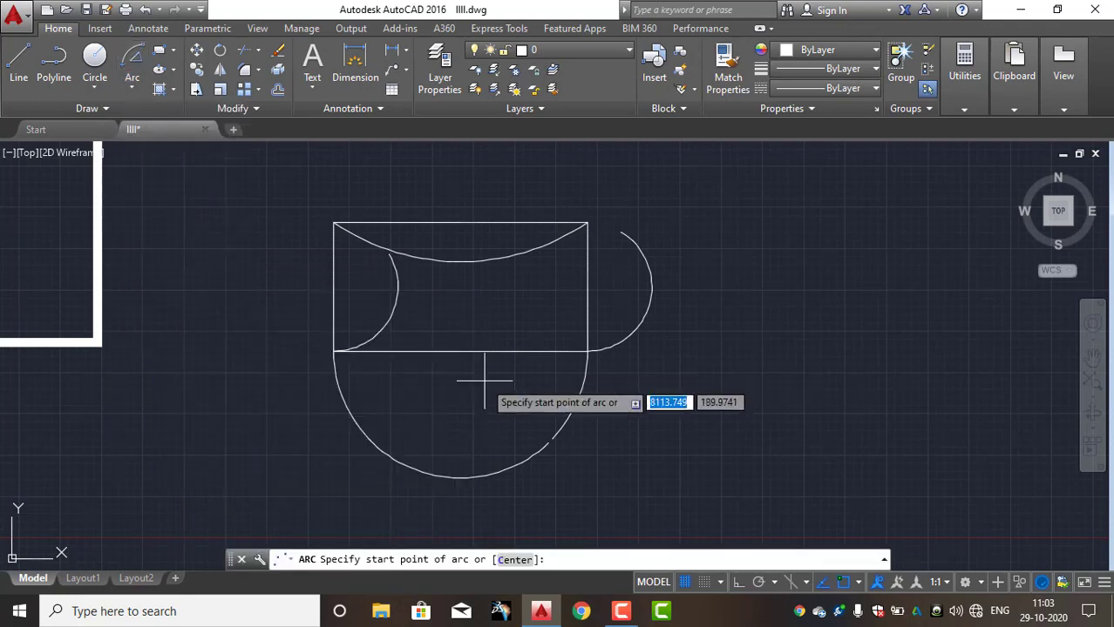
click(334, 223)
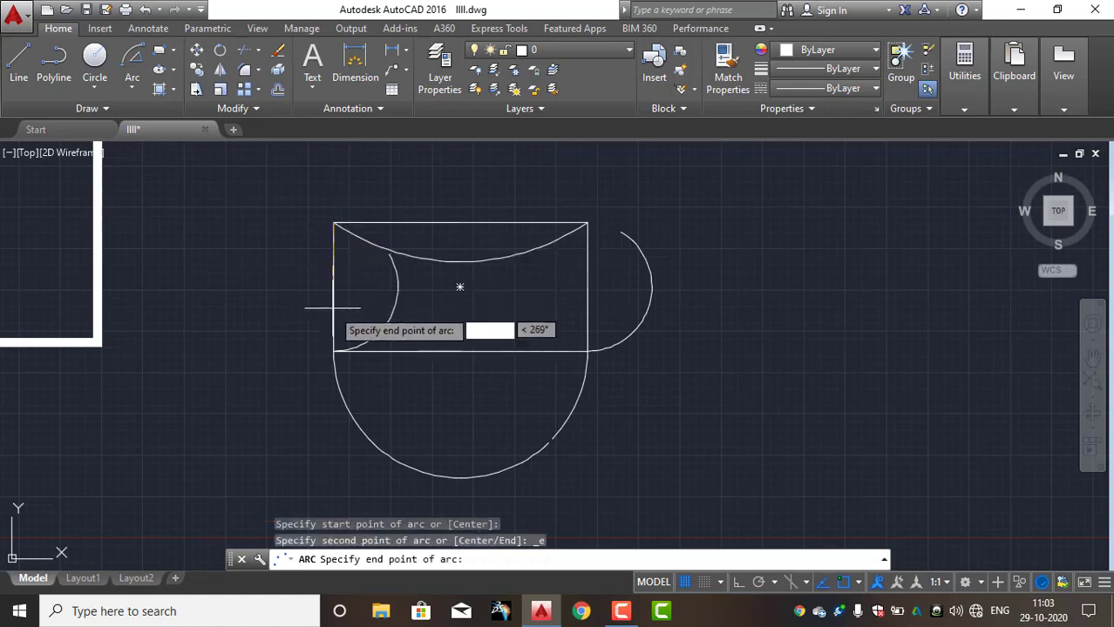
click(334, 352)
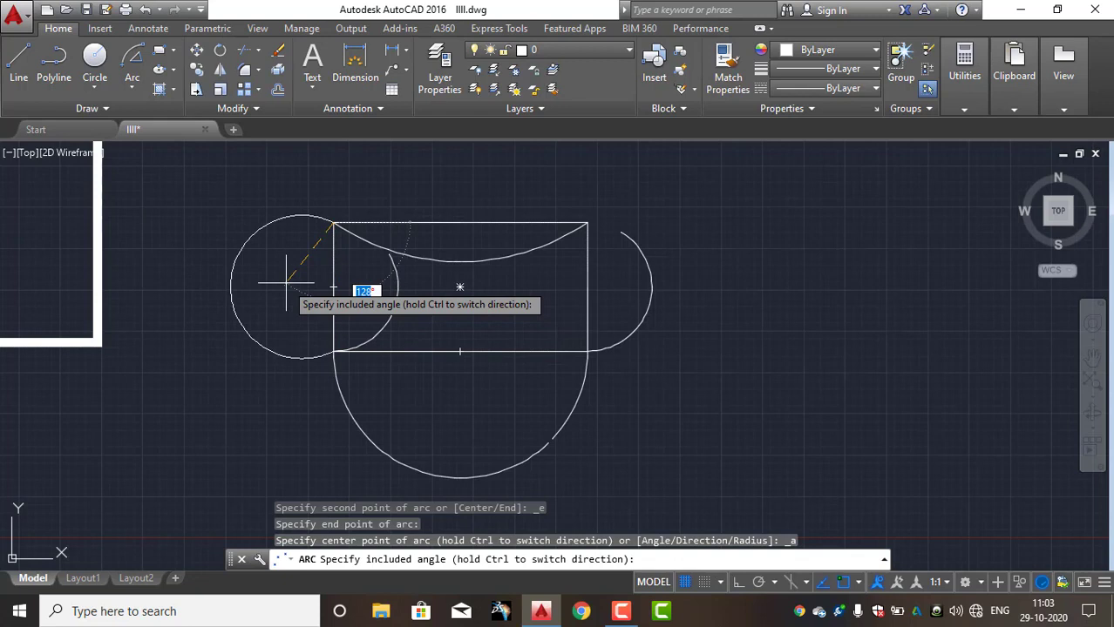
key(Return)
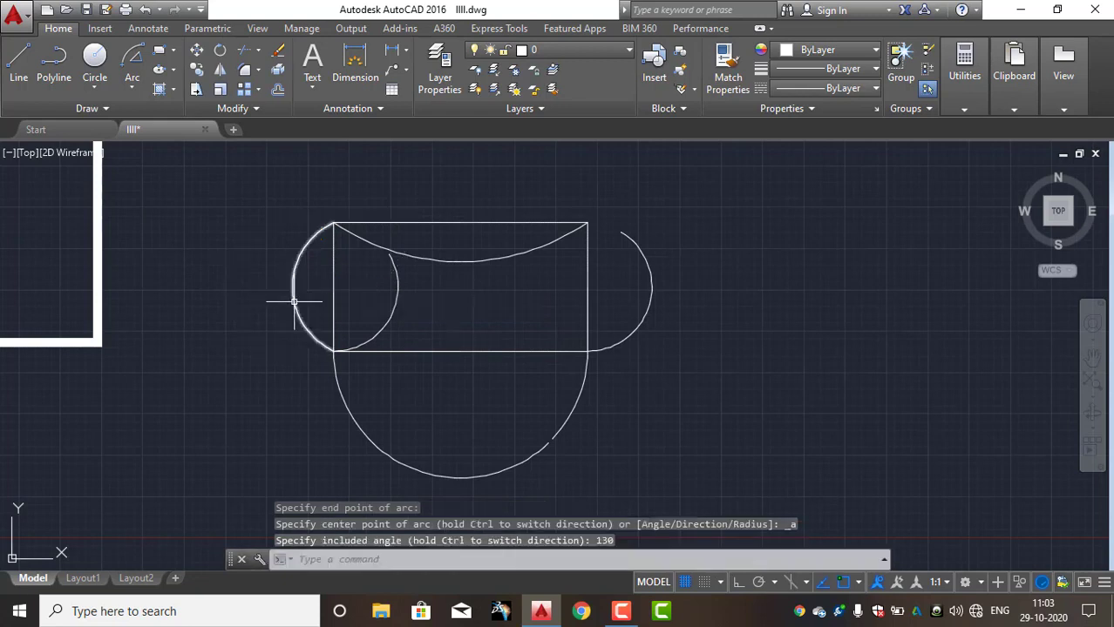
click(294, 303)
key(Escape)
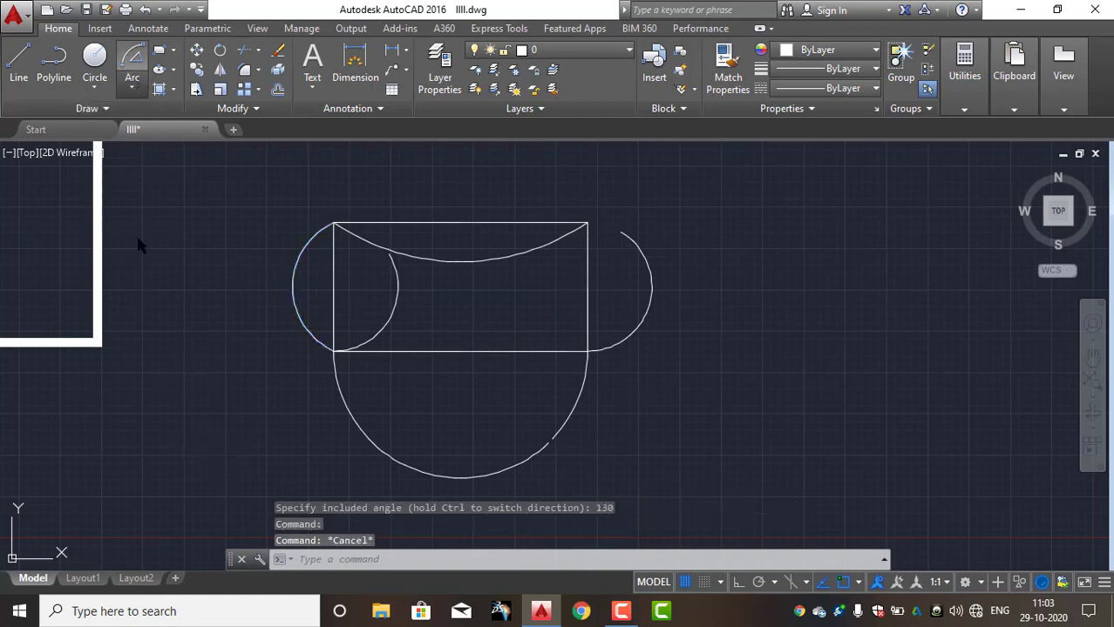
Step: Draw a Start, End, Direction arc from the thin rectangle's upper-right corner to its upper-left corner, with a tangent direction of about 112°
click(132, 85)
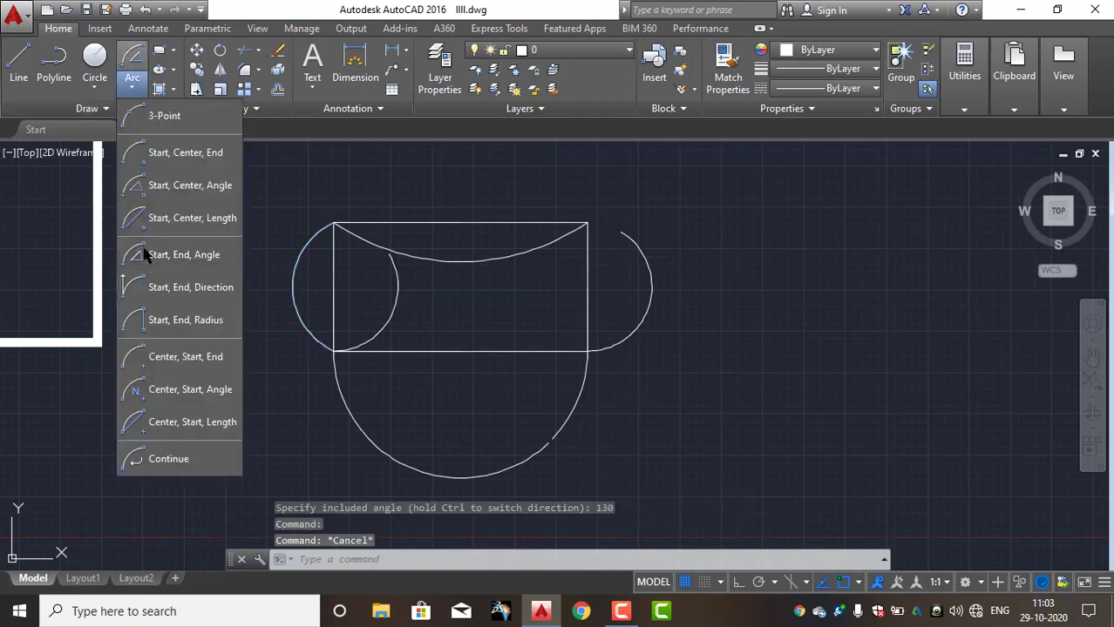
click(185, 297)
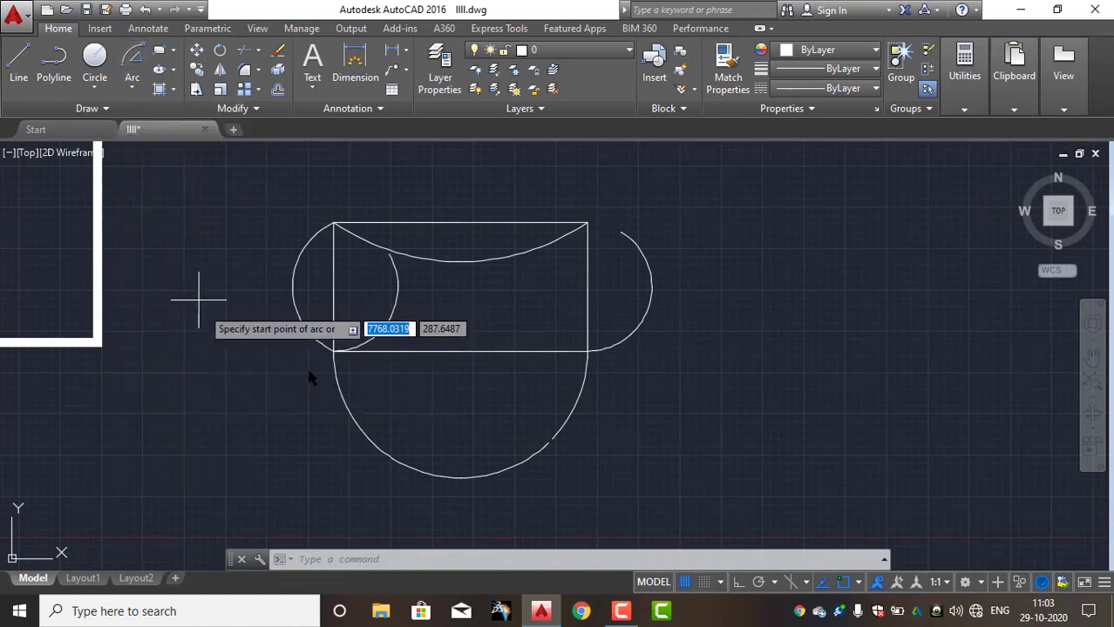
middle_drag(487, 344, 228, 352)
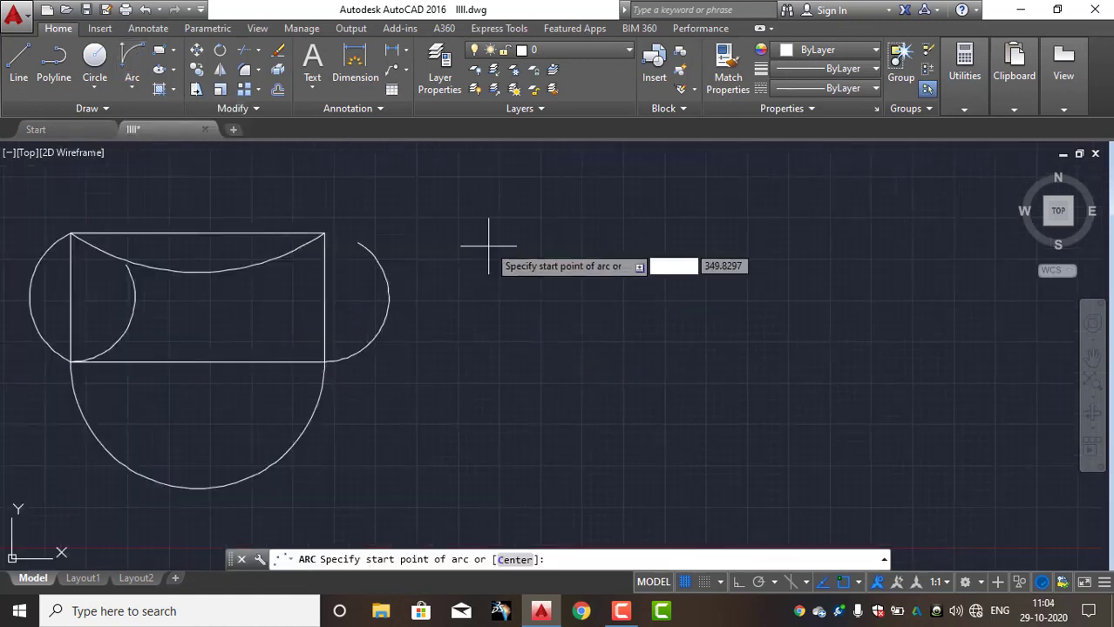
click(324, 234)
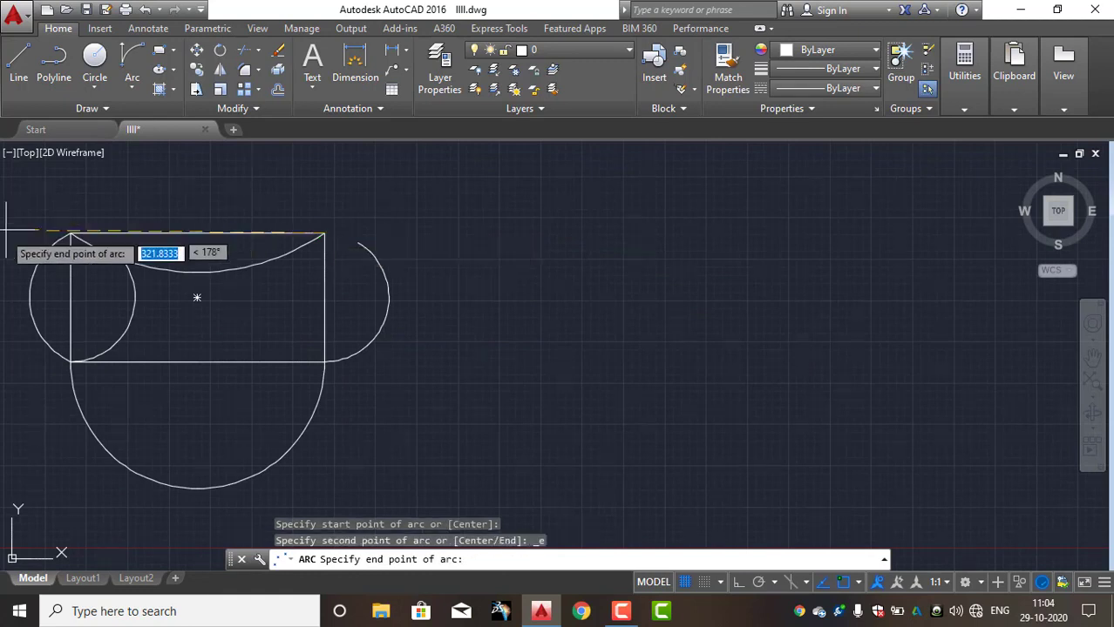
click(71, 234)
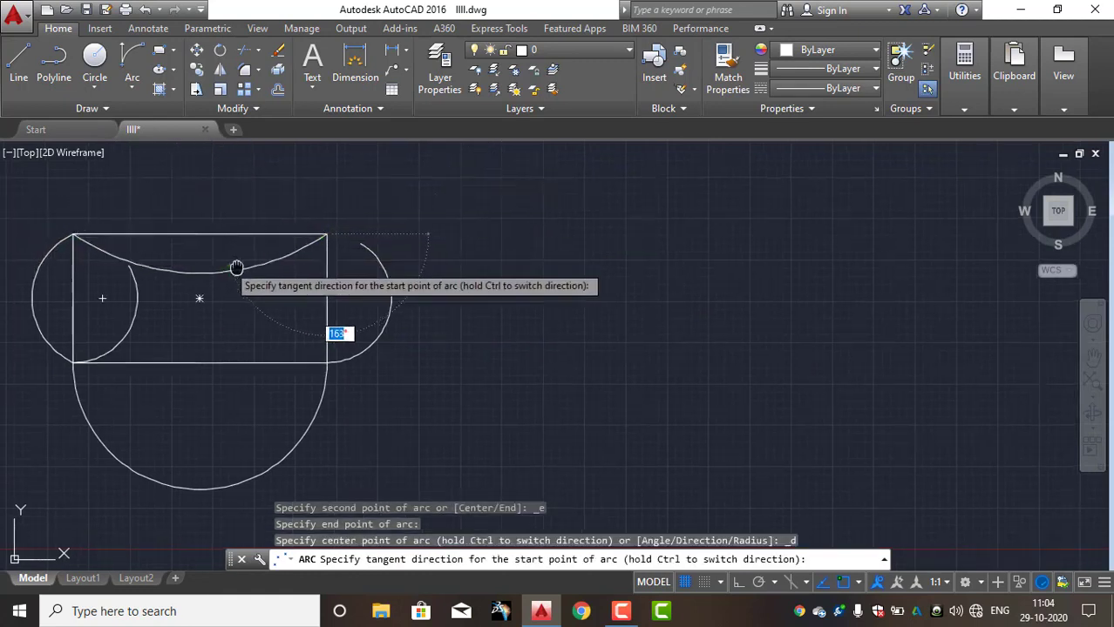
middle_drag(319, 322, 513, 335)
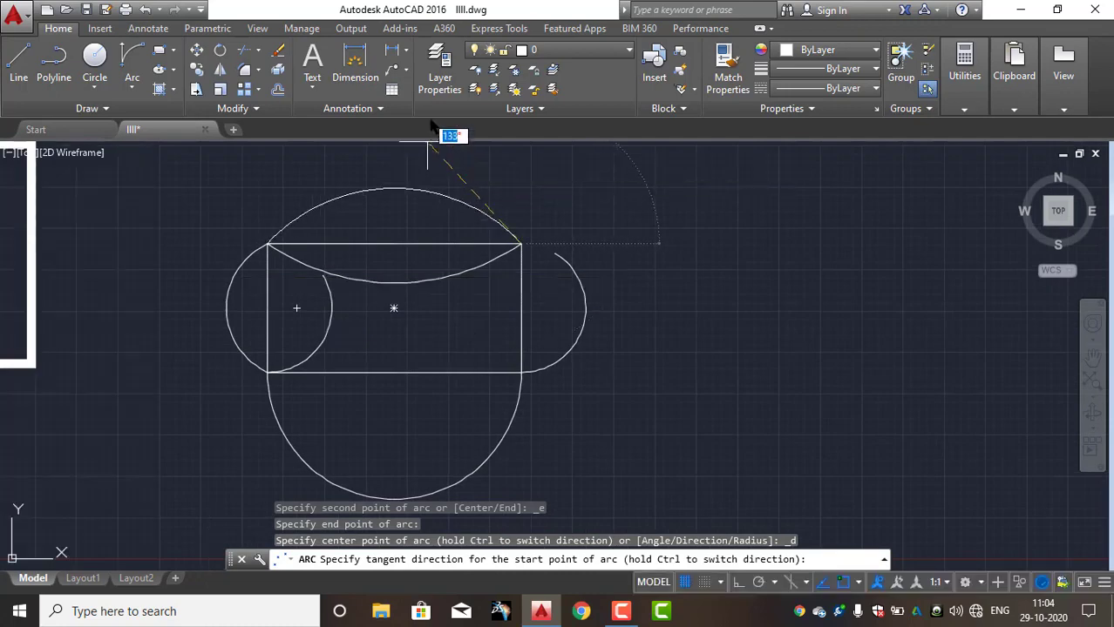
middle_drag(415, 213, 419, 284)
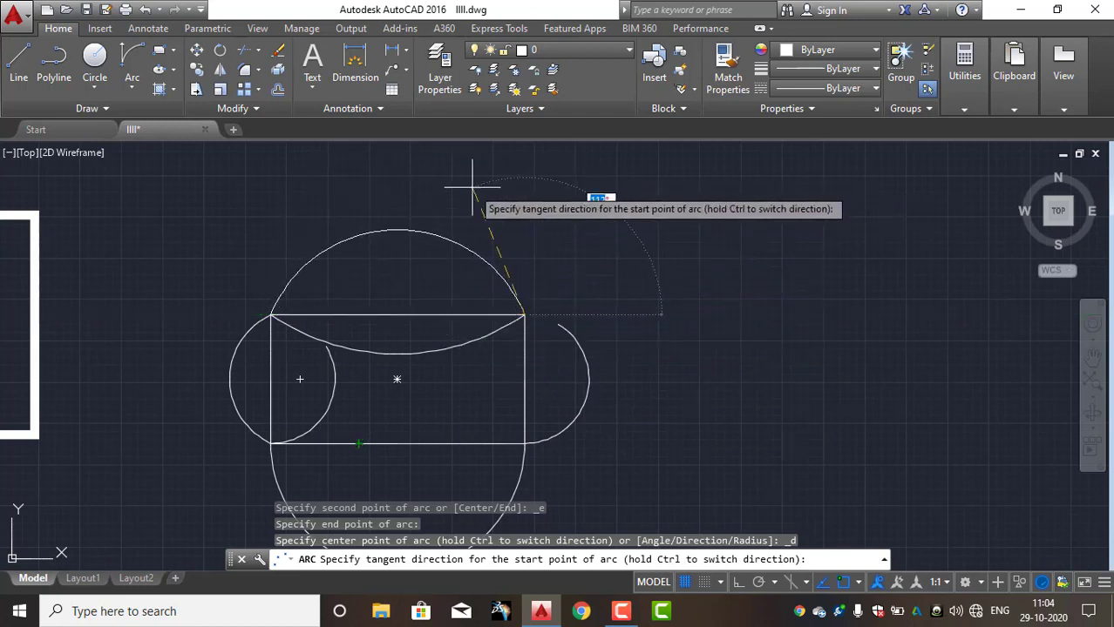
key(Escape)
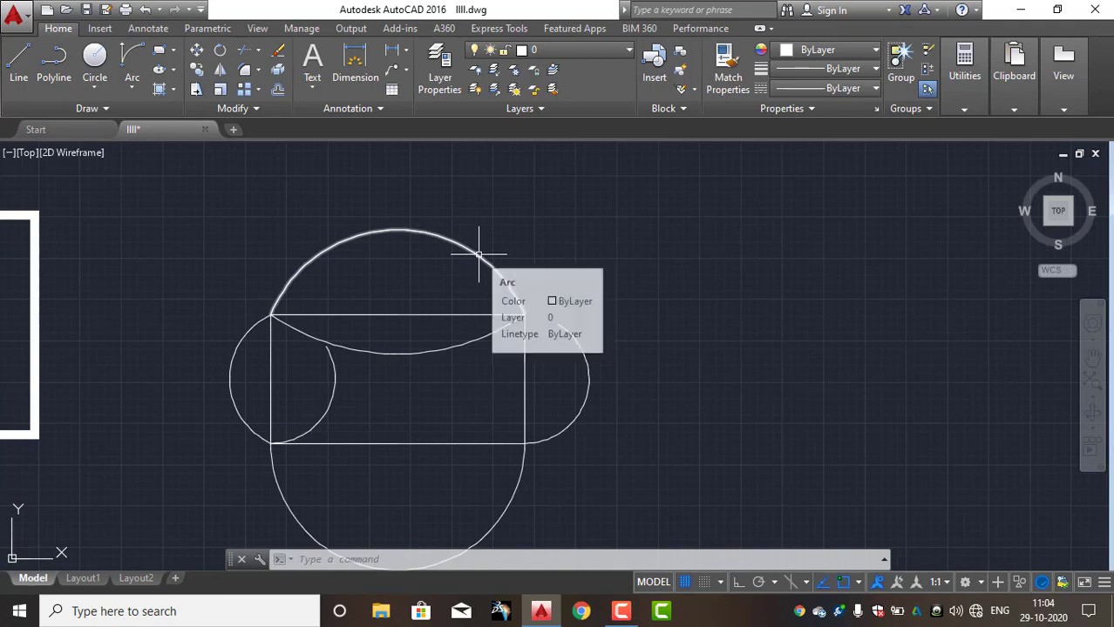
Step: Draw a Start, End, Radius arc from the thin rectangle's upper-right corner to its lower-right corner with a radius of 80
click(131, 88)
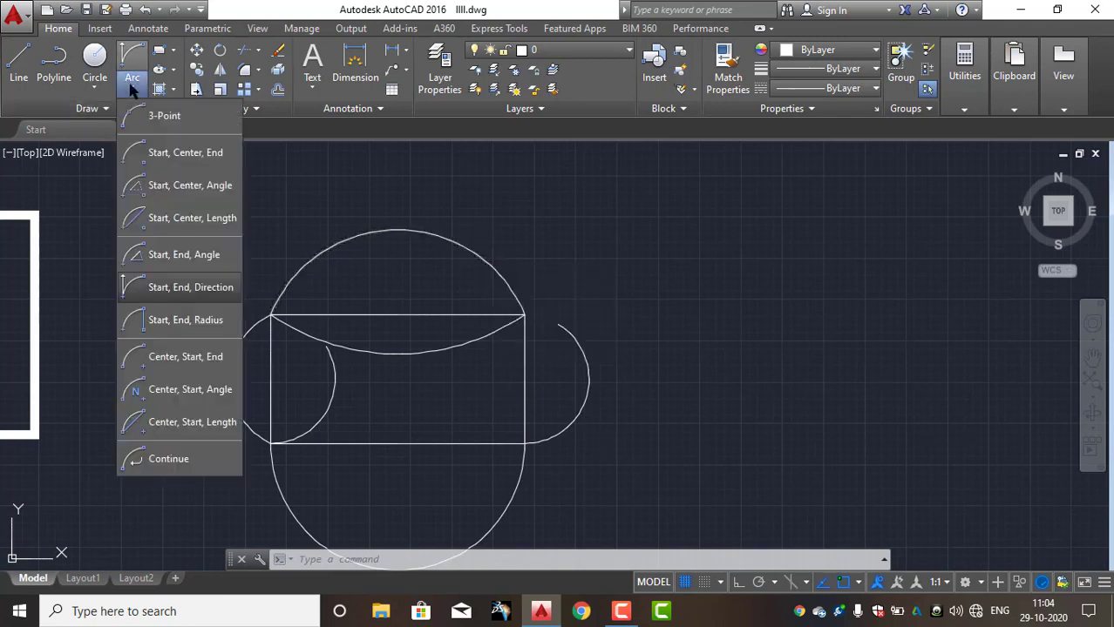
click(181, 320)
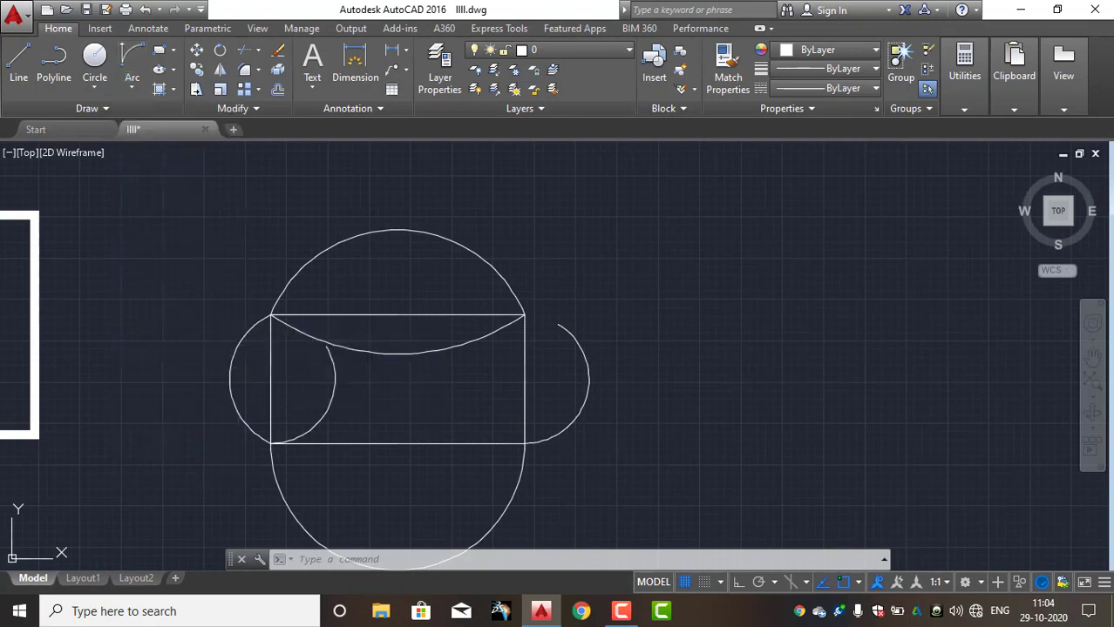
click(524, 315)
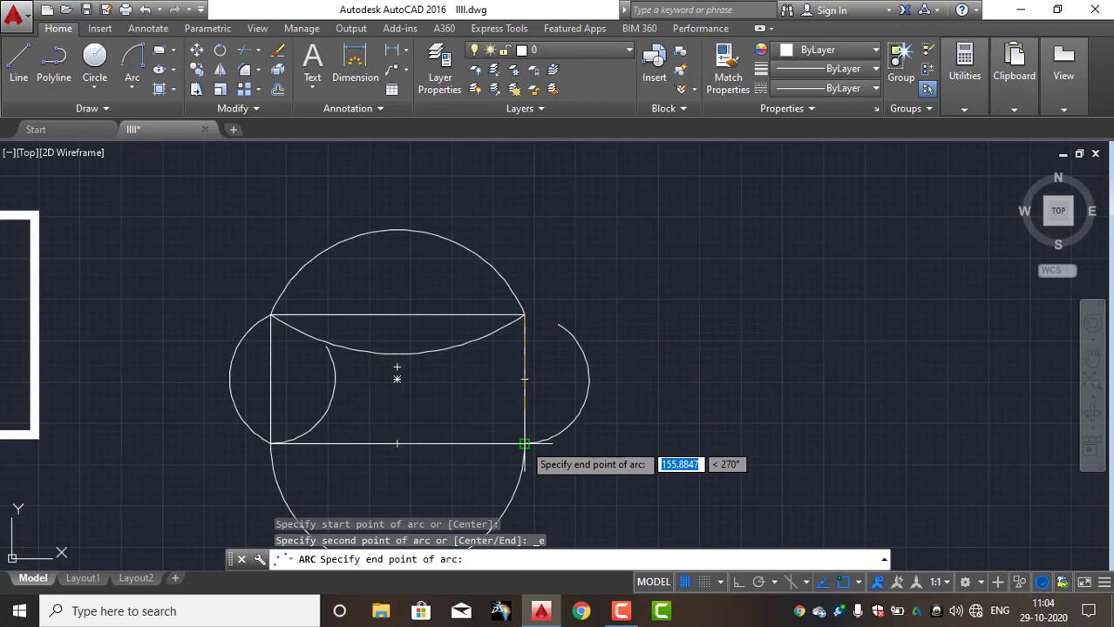
click(525, 443)
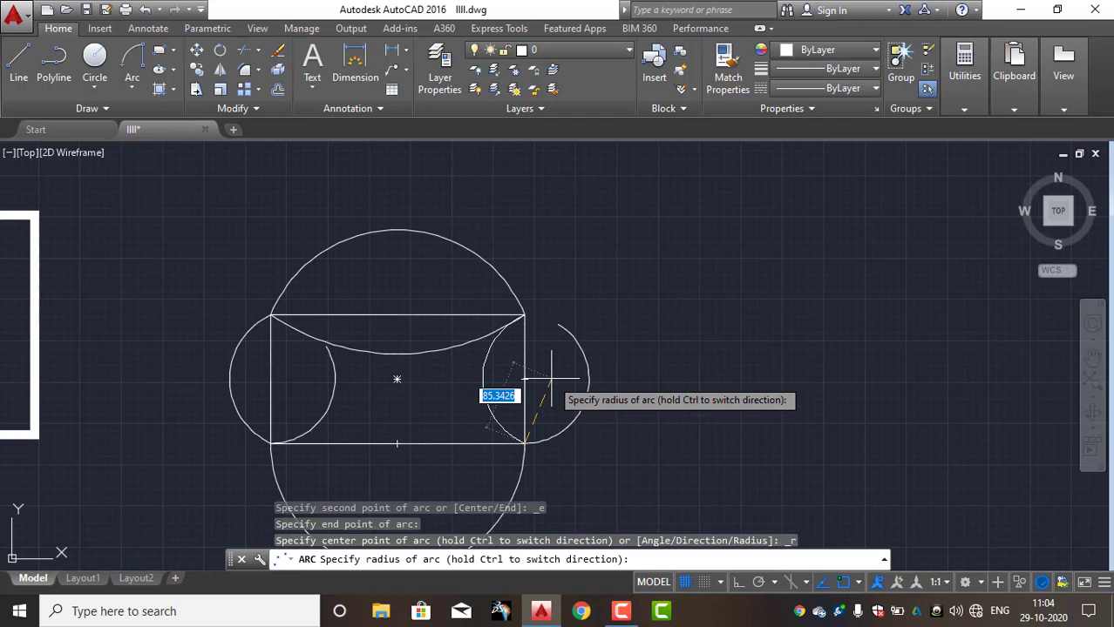
text(80)
key(Return)
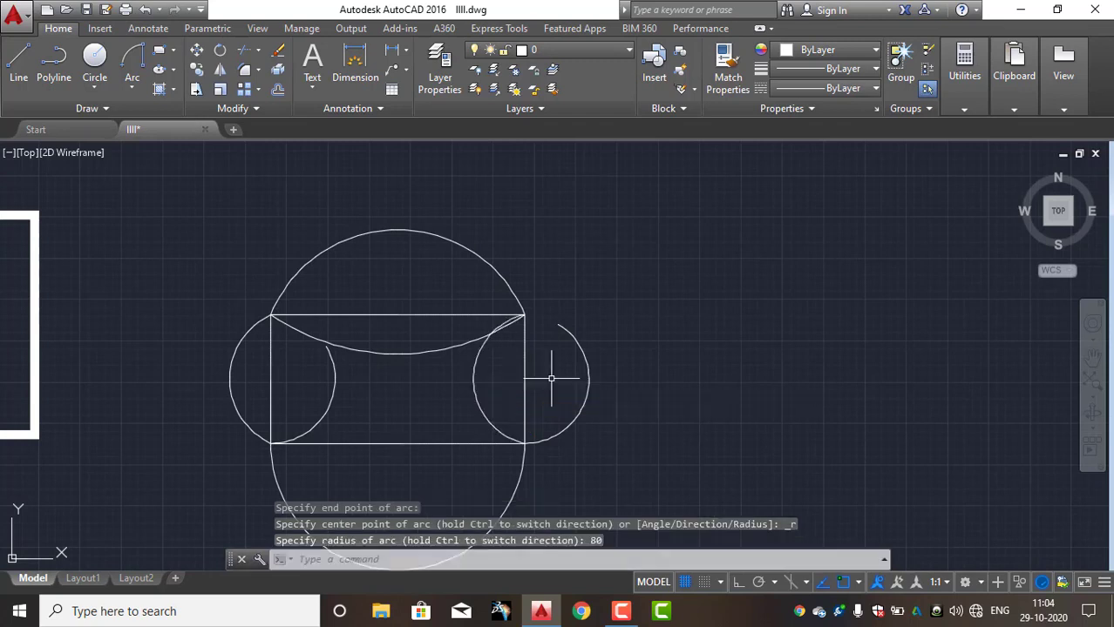
click(492, 421)
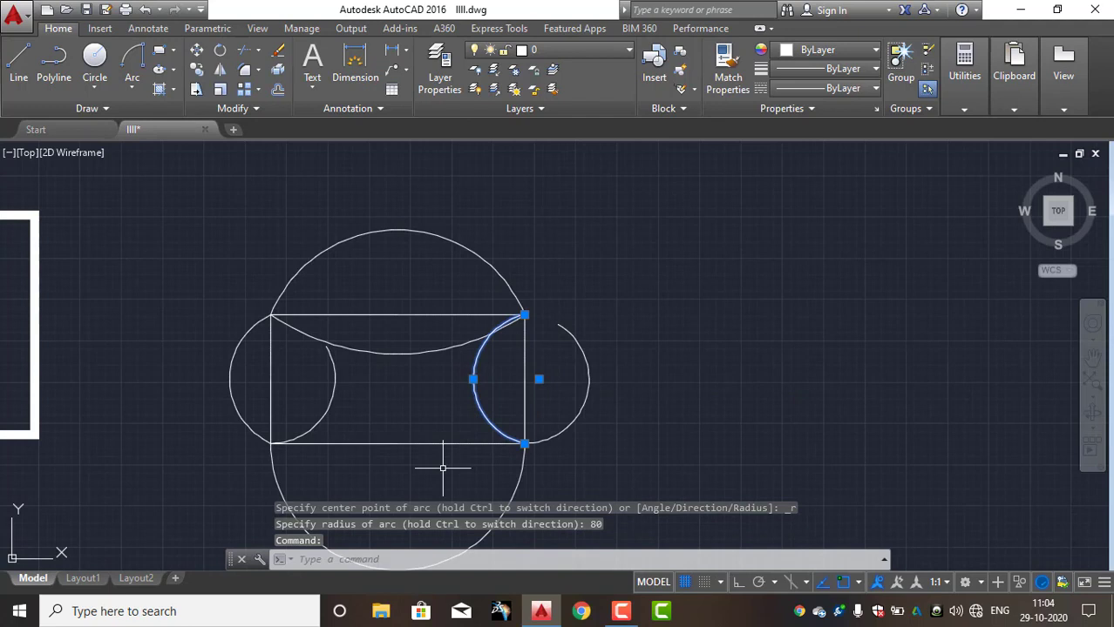
key(Escape)
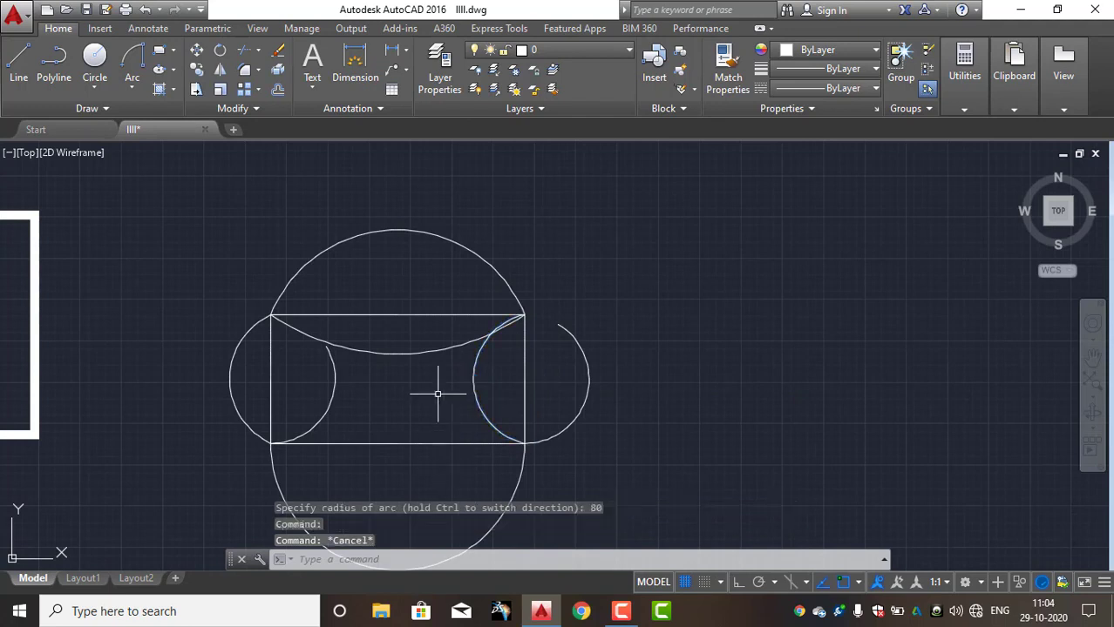
click(131, 87)
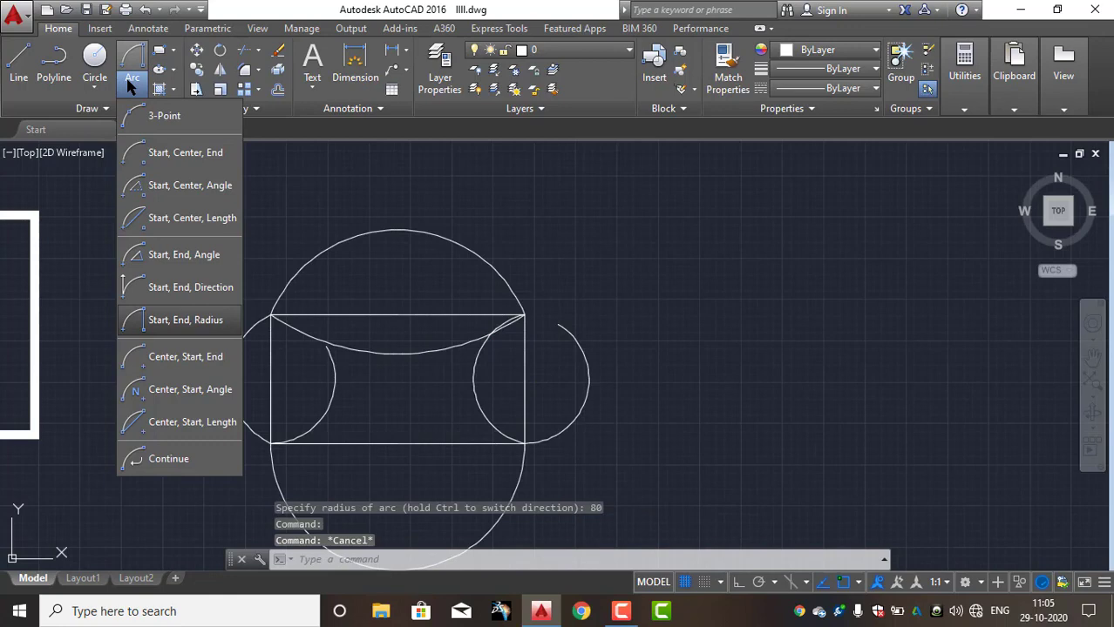
click(168, 371)
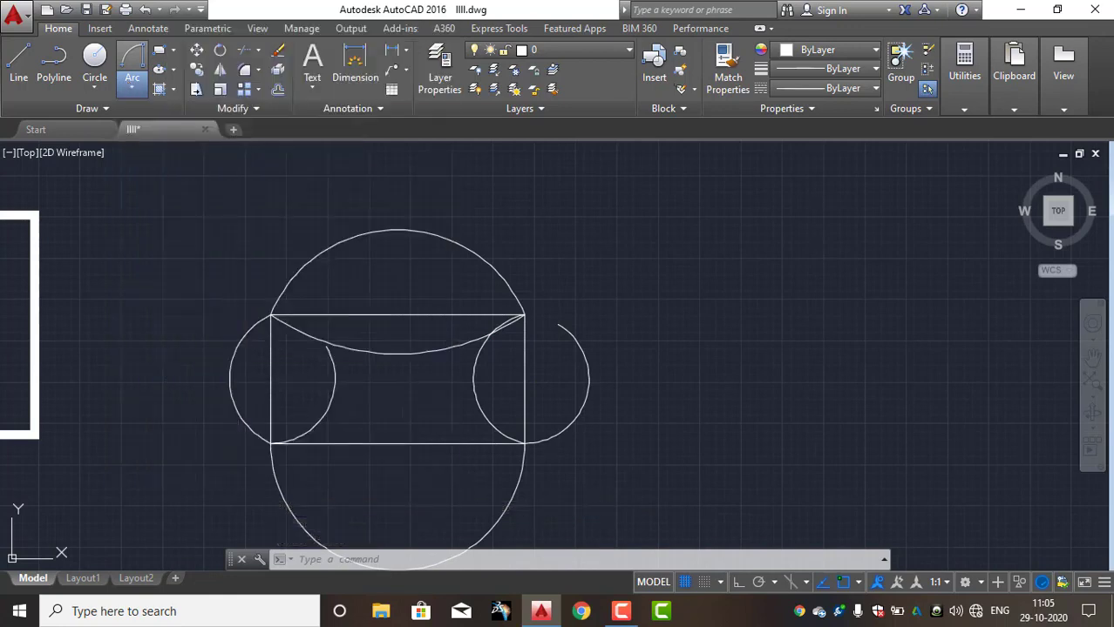
scroll(528, 362, down, 2)
middle_drag(527, 380, 419, 327)
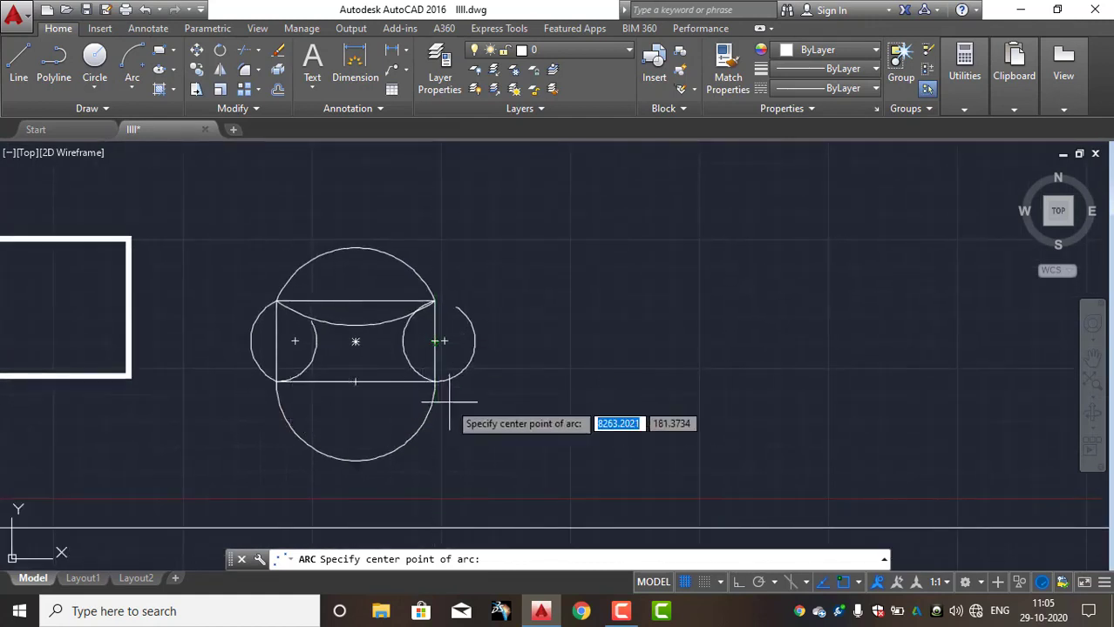
click(131, 89)
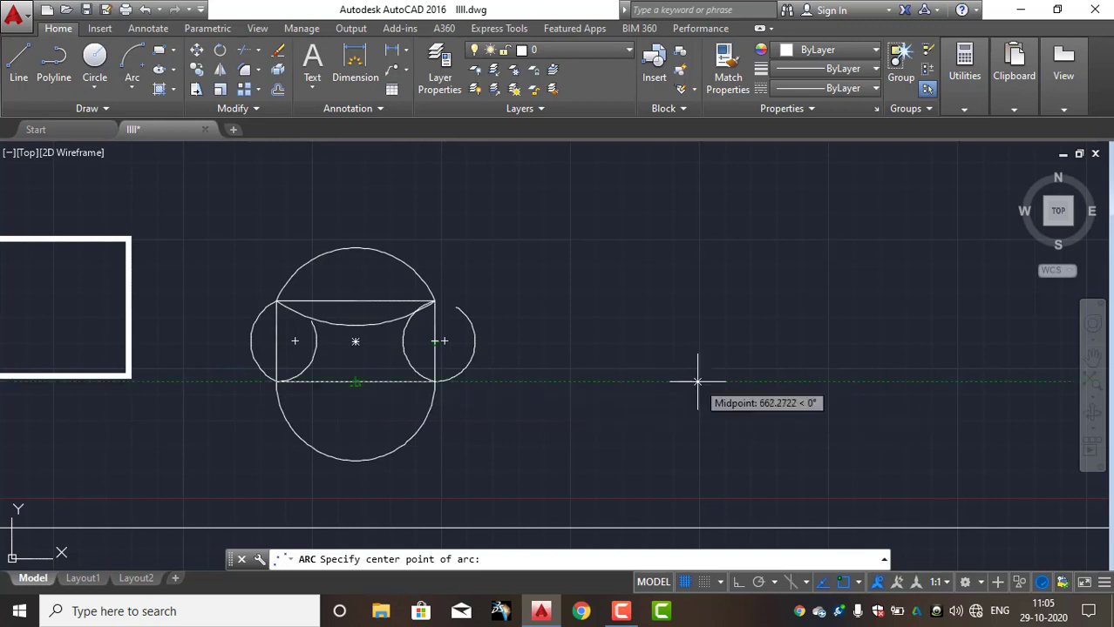
key(Escape)
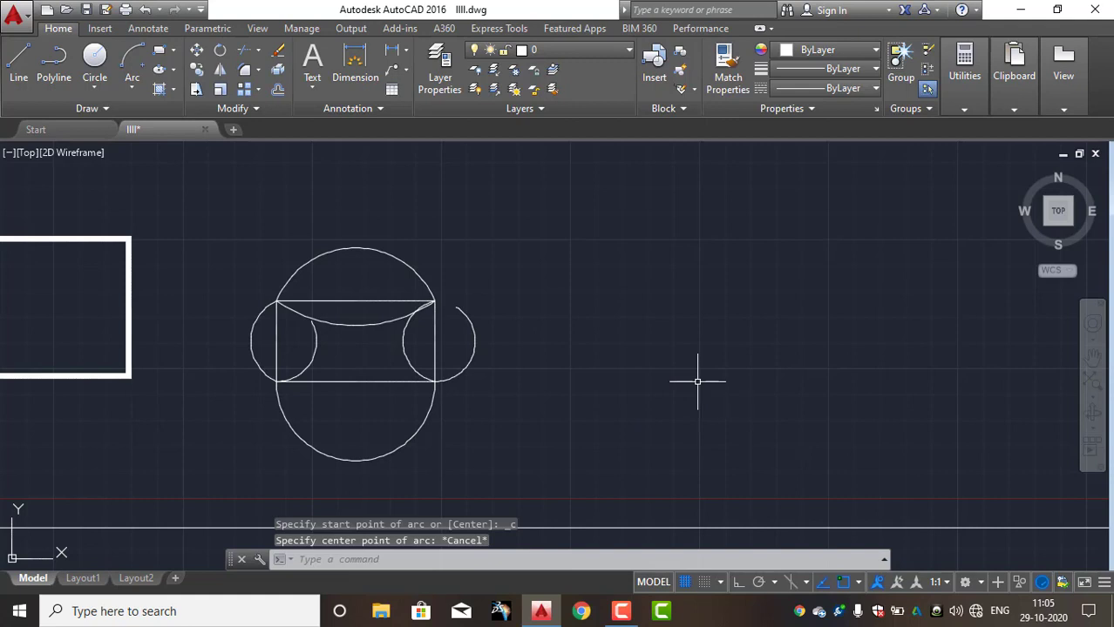
Step: Draw a second, larger horizontal rectangle in the empty space to the right of the existing rectangle and arcs
text(rec)
key(Return)
click(582, 269)
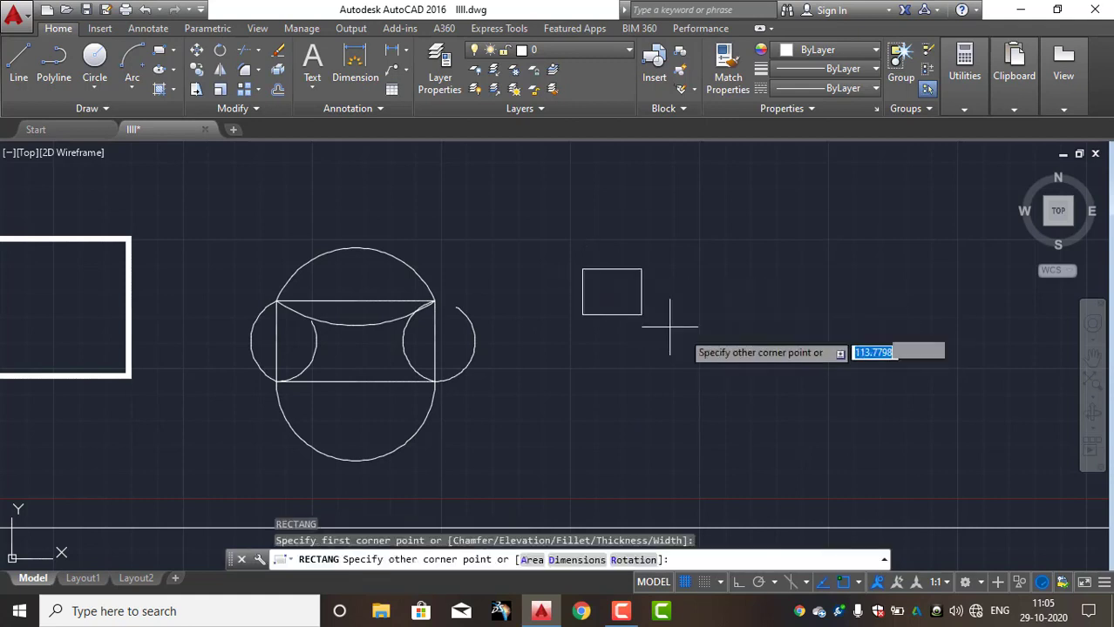
click(845, 380)
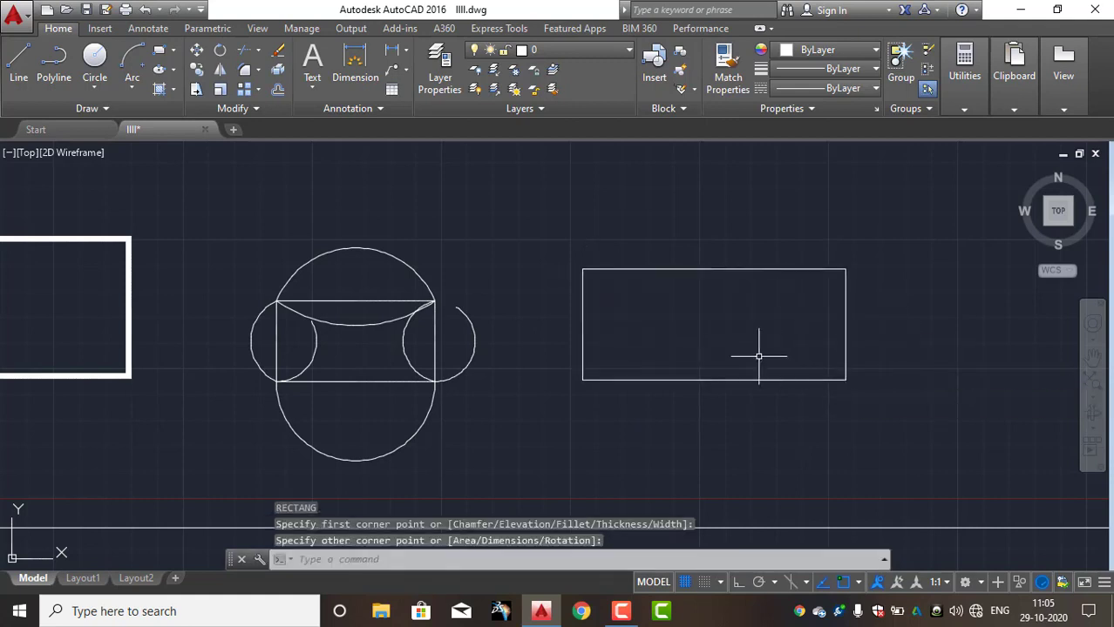
Step: Draw a Center, Start, End arc centred on the new rectangle's bottom-edge midpoint, from its lower-left corner to its lower-right corner
click(129, 90)
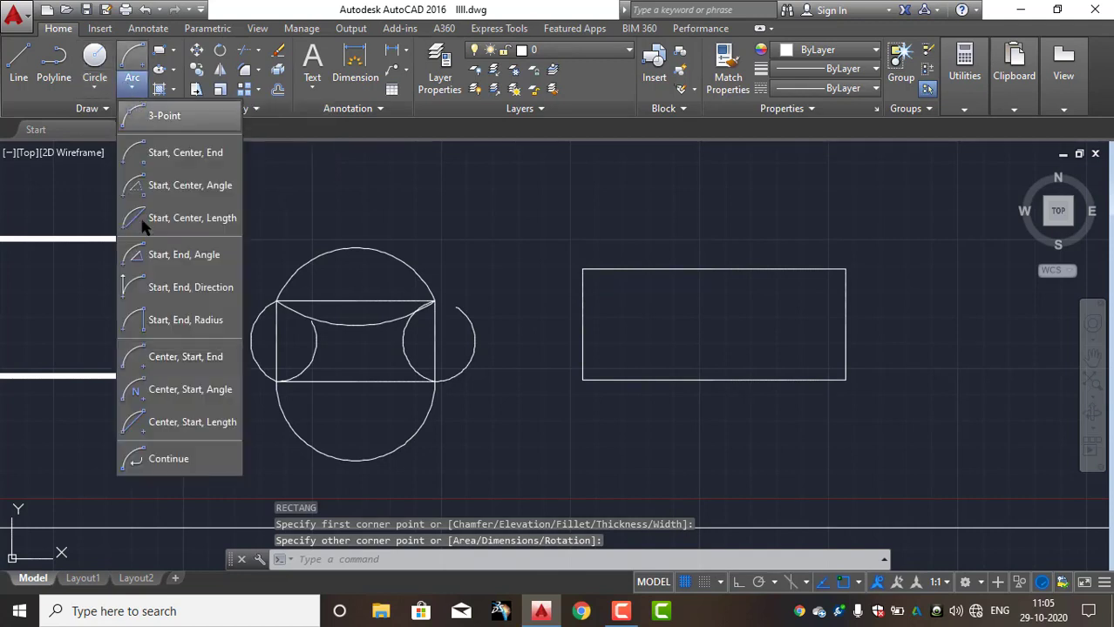
click(178, 358)
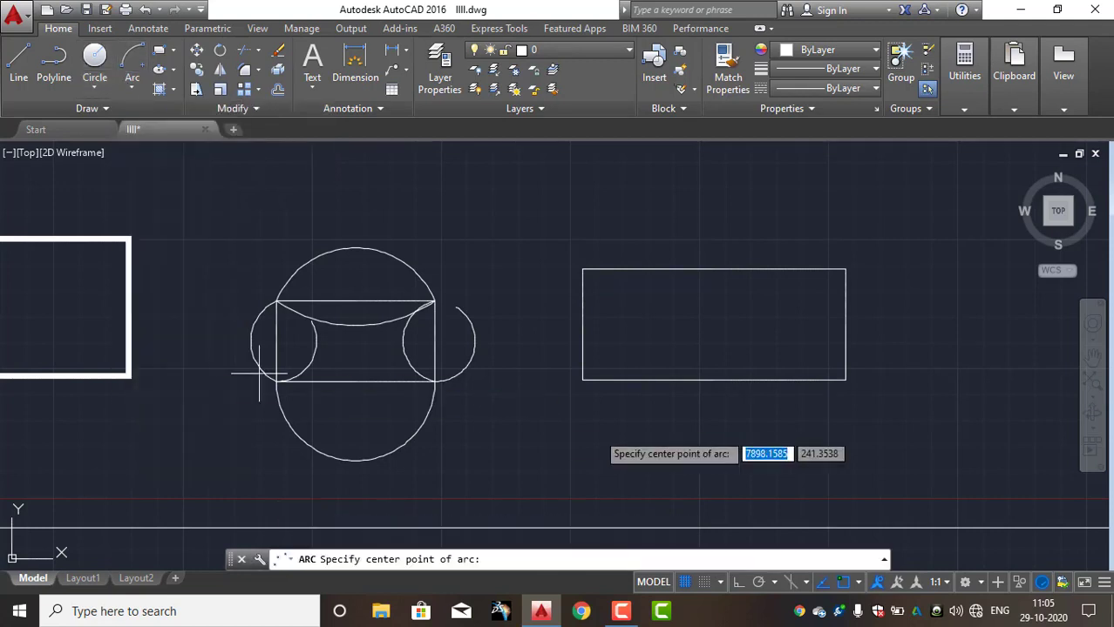
click(713, 381)
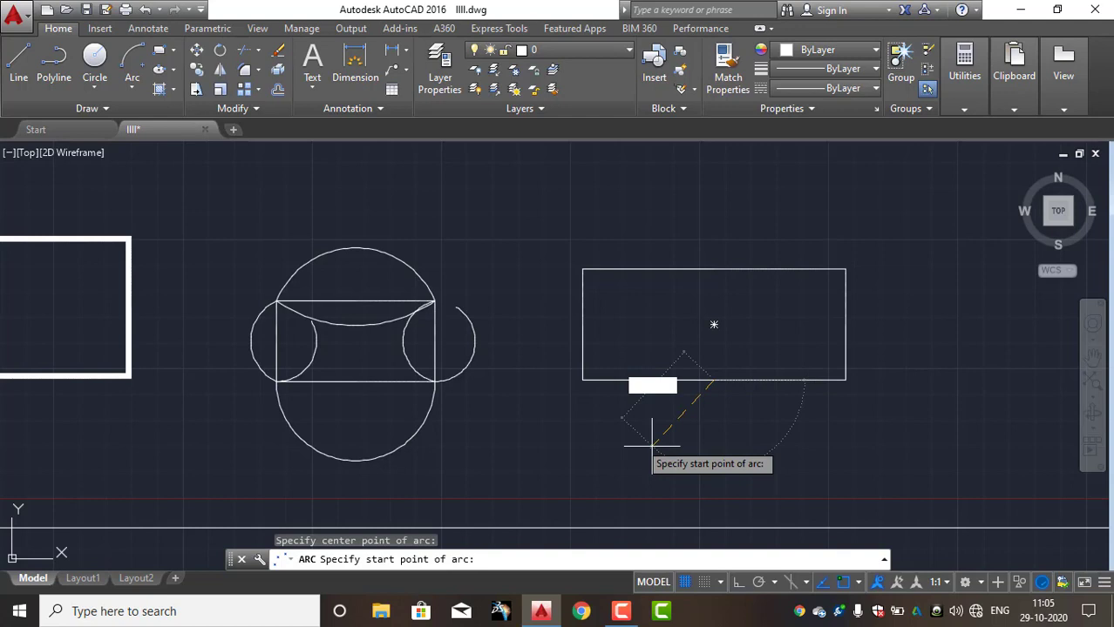
click(581, 382)
click(845, 381)
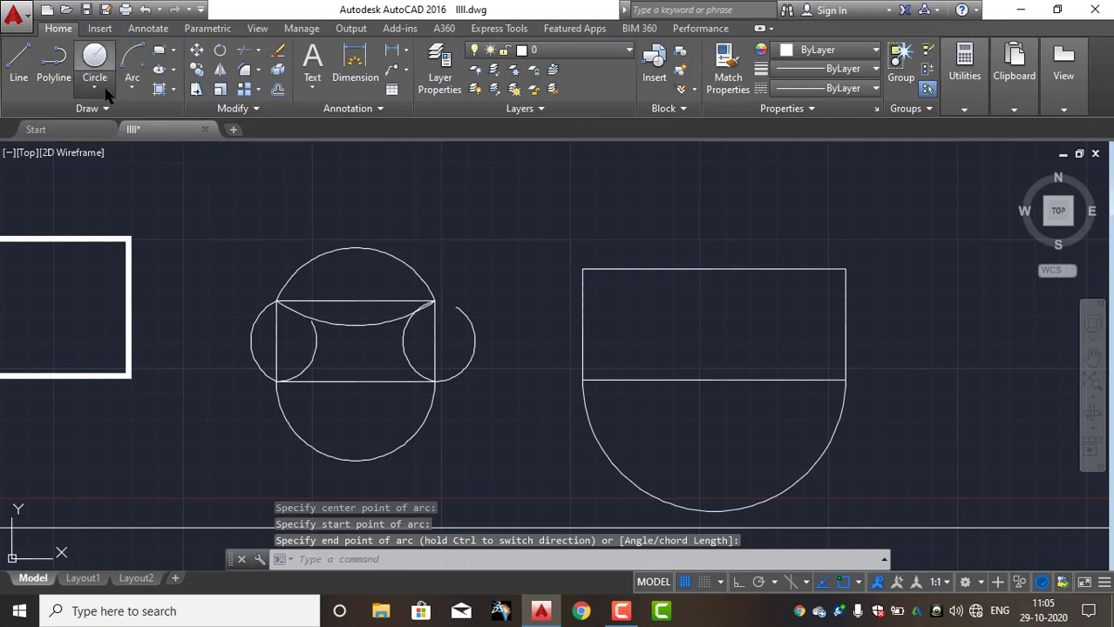
Step: Draw a Center, Start, Angle arc centred on the new rectangle's right-edge midpoint, starting at its lower-right corner, with a 120° included angle
click(131, 88)
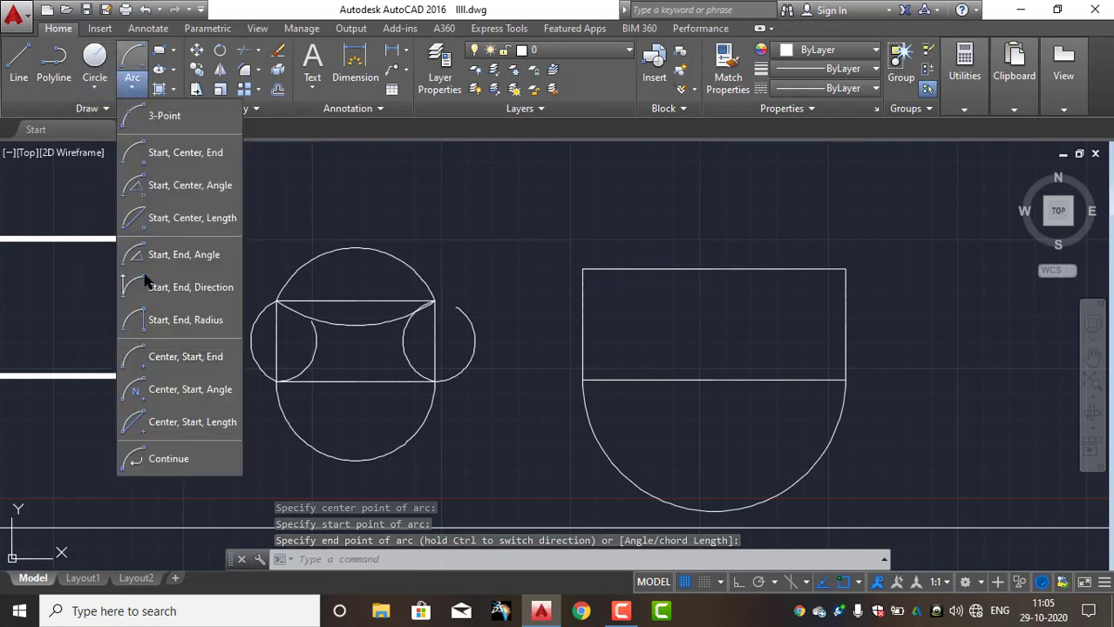
click(184, 390)
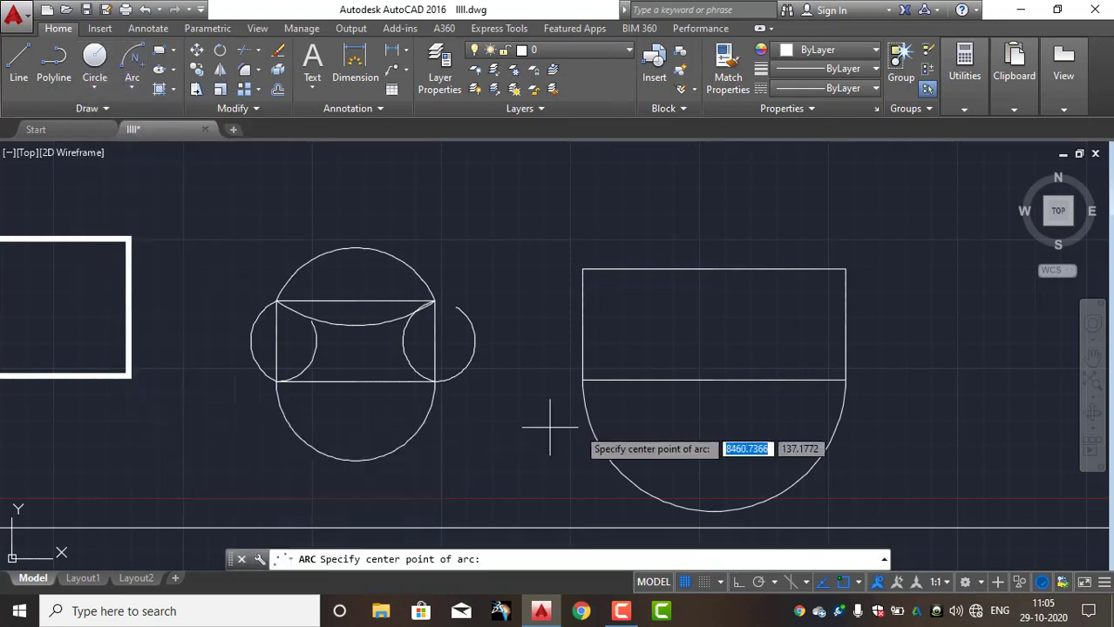
click(845, 325)
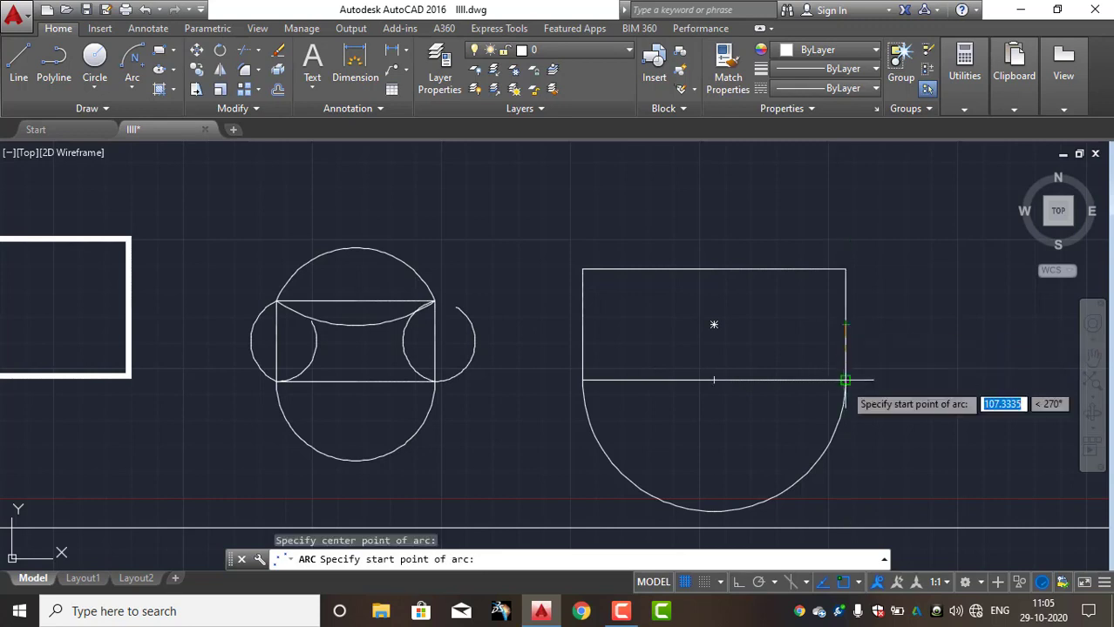
click(845, 380)
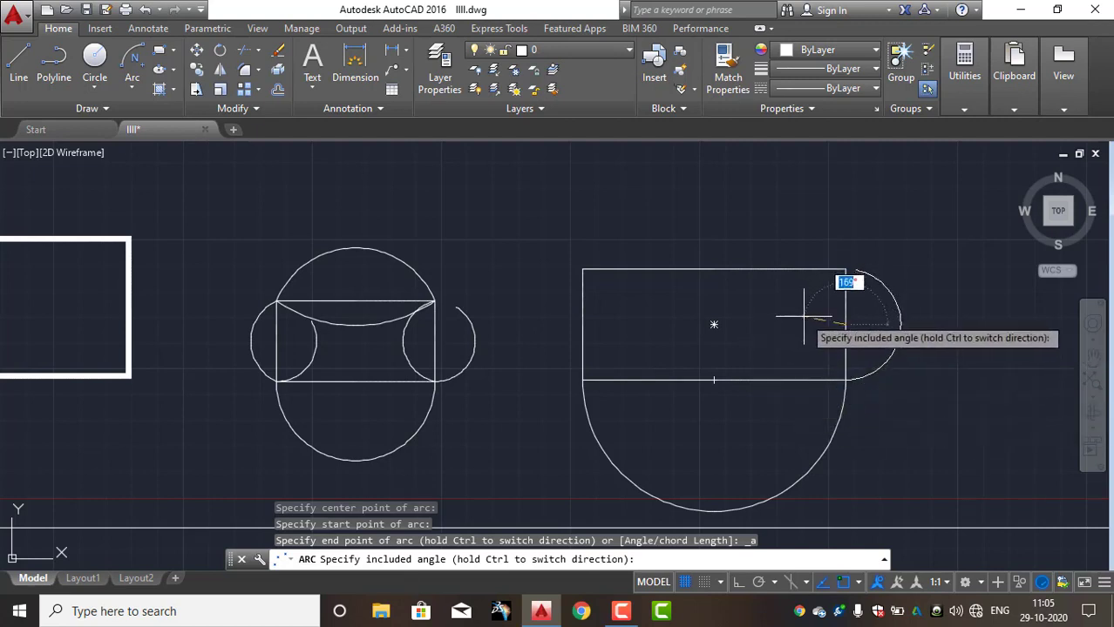
key(Return)
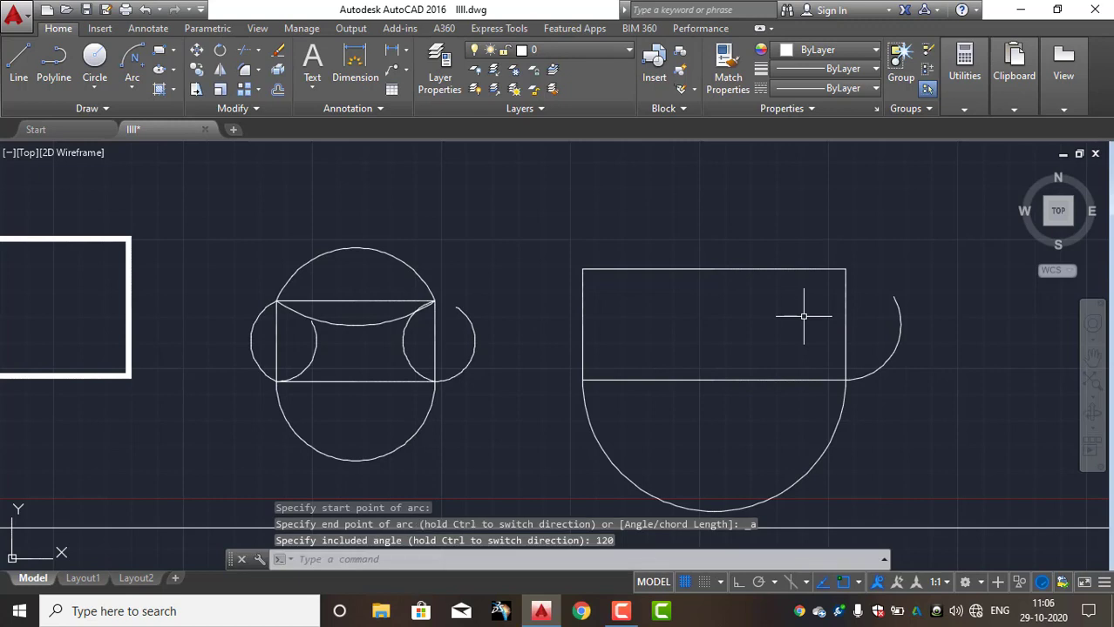
Step: Draw a Center, Start, Length arc centred on the large rectangle's top-edge midpoint, starting at its upper-left corner, with a chord length of 400
click(129, 89)
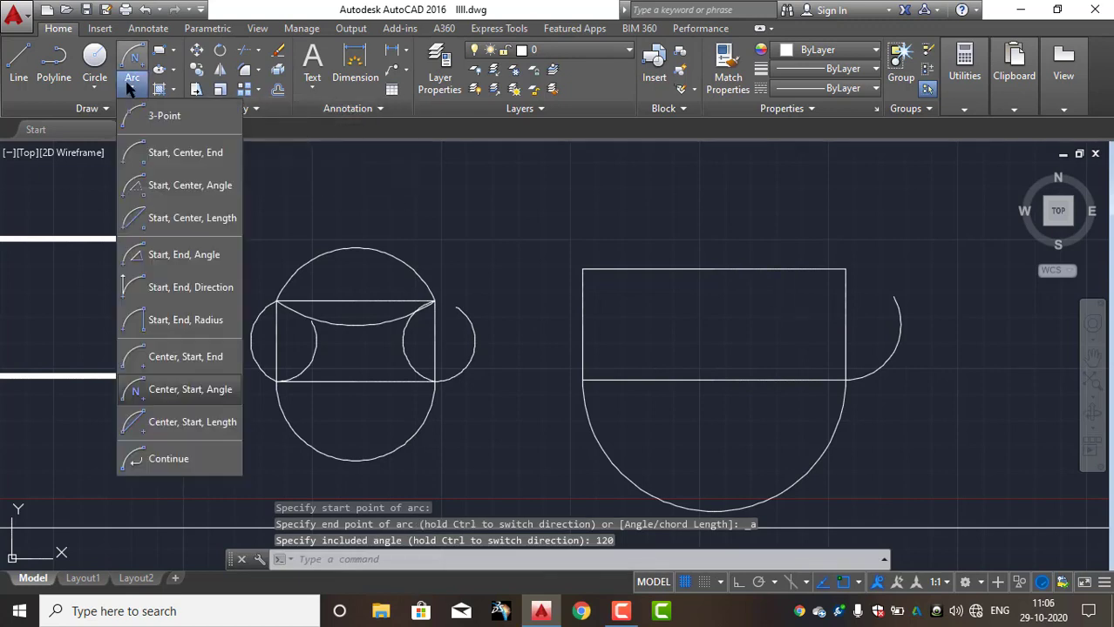
click(182, 422)
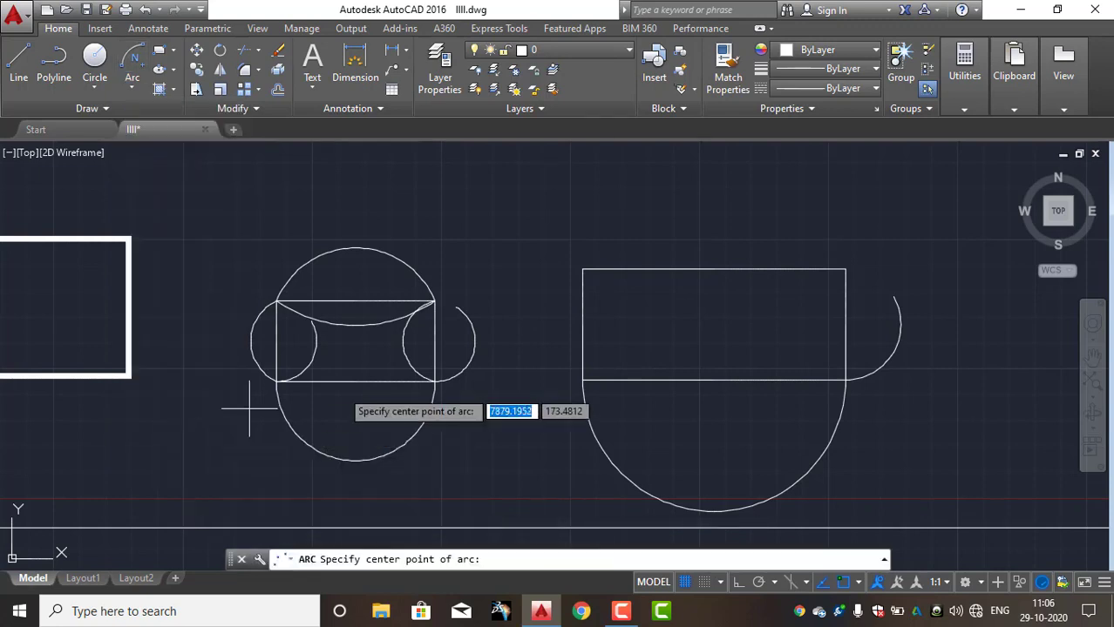
click(711, 269)
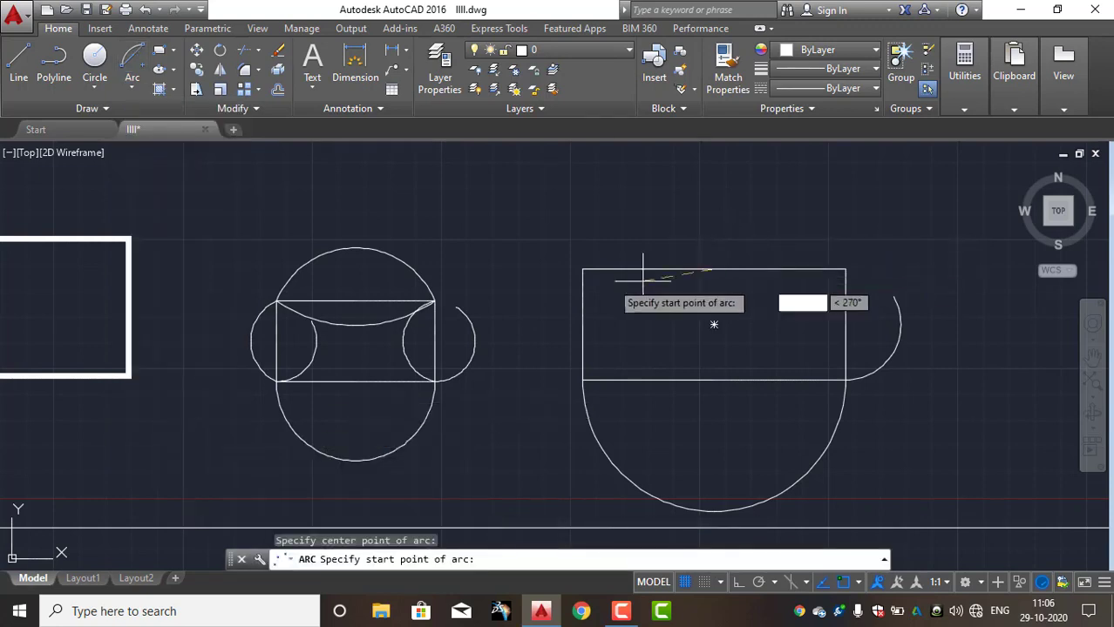
click(582, 270)
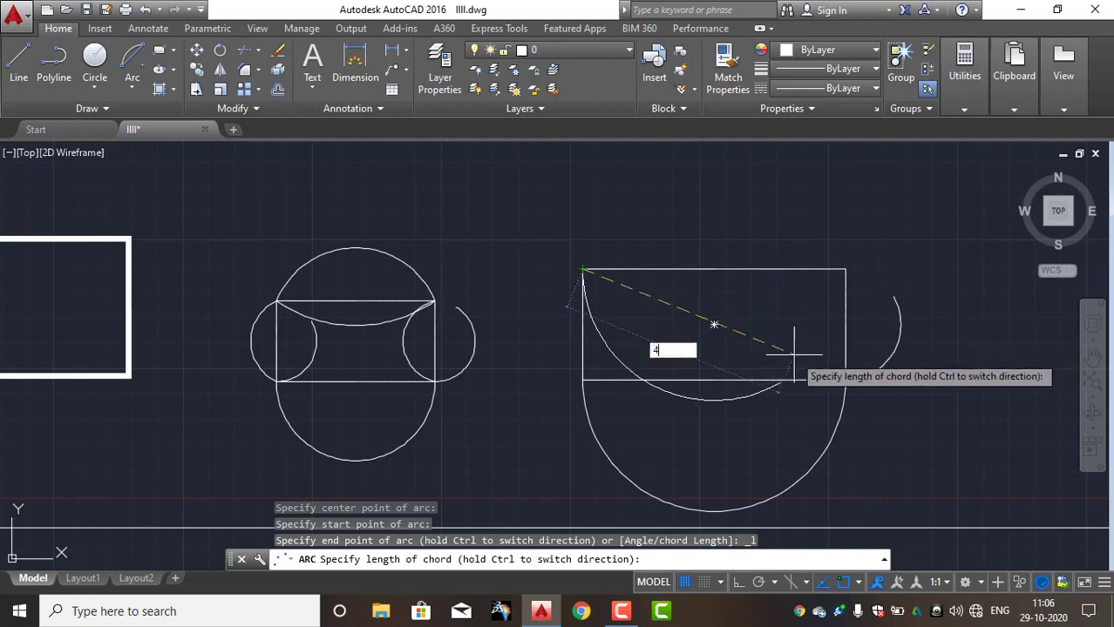
text(00)
key(Return)
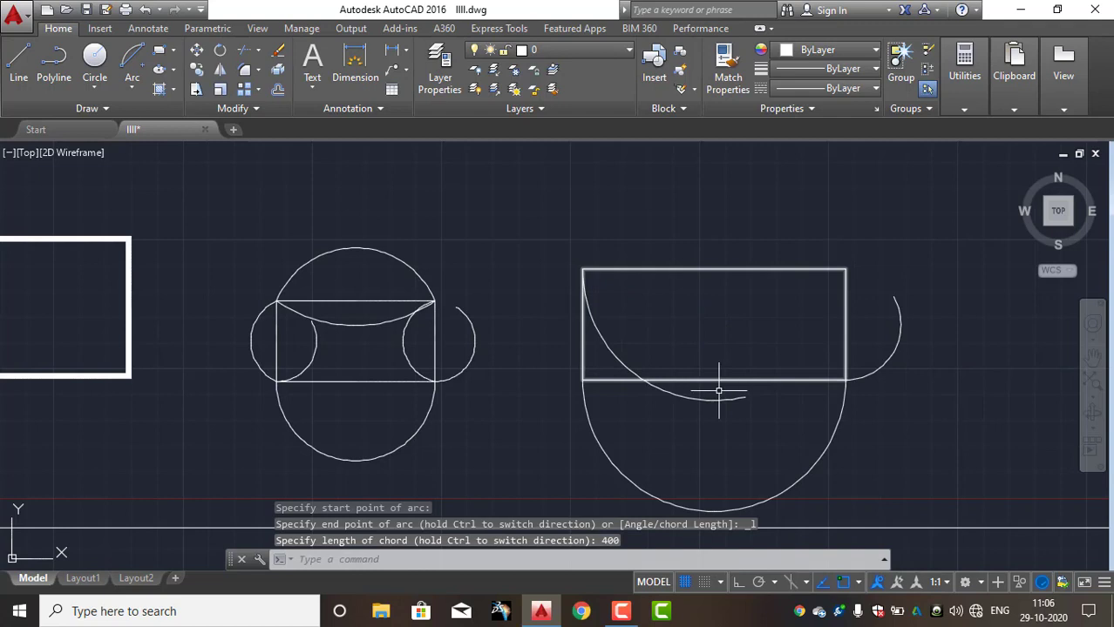
click(716, 402)
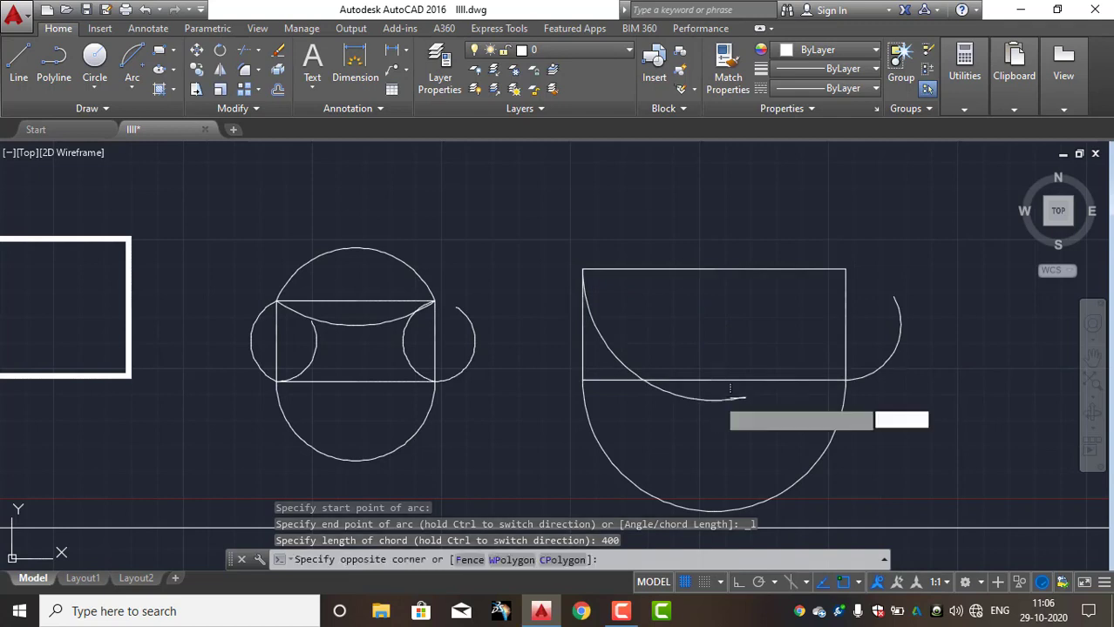
click(658, 455)
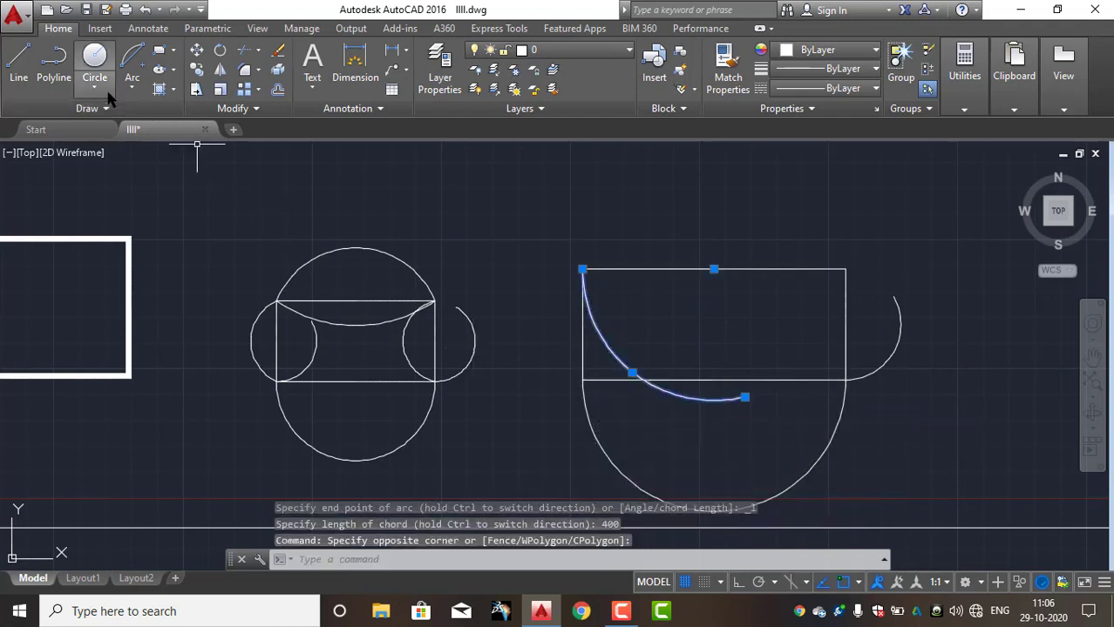
click(135, 86)
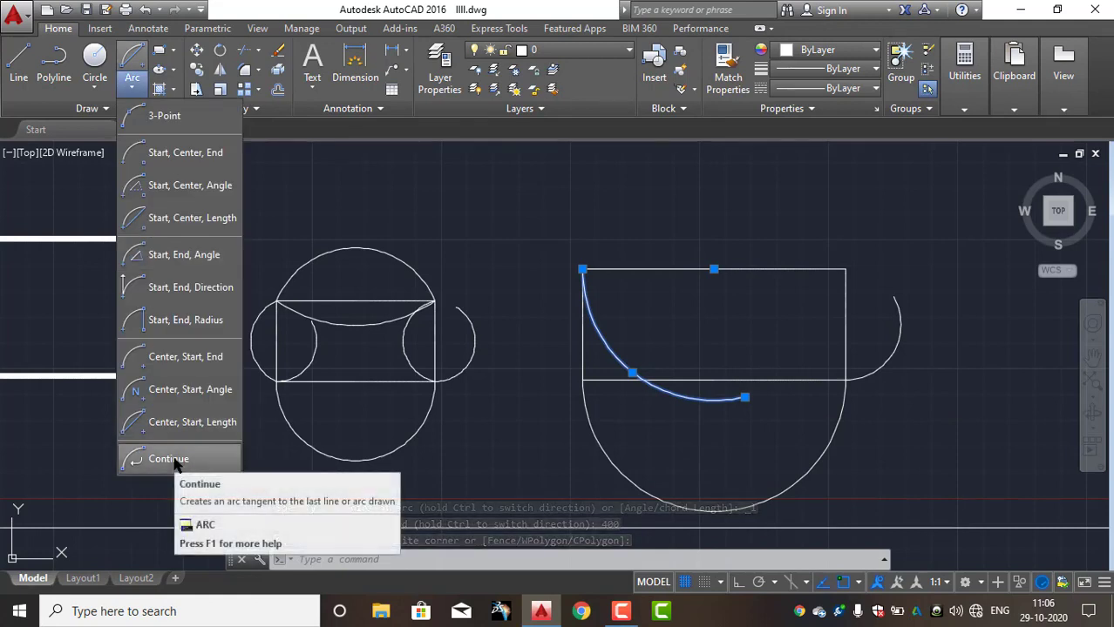
key(Escape)
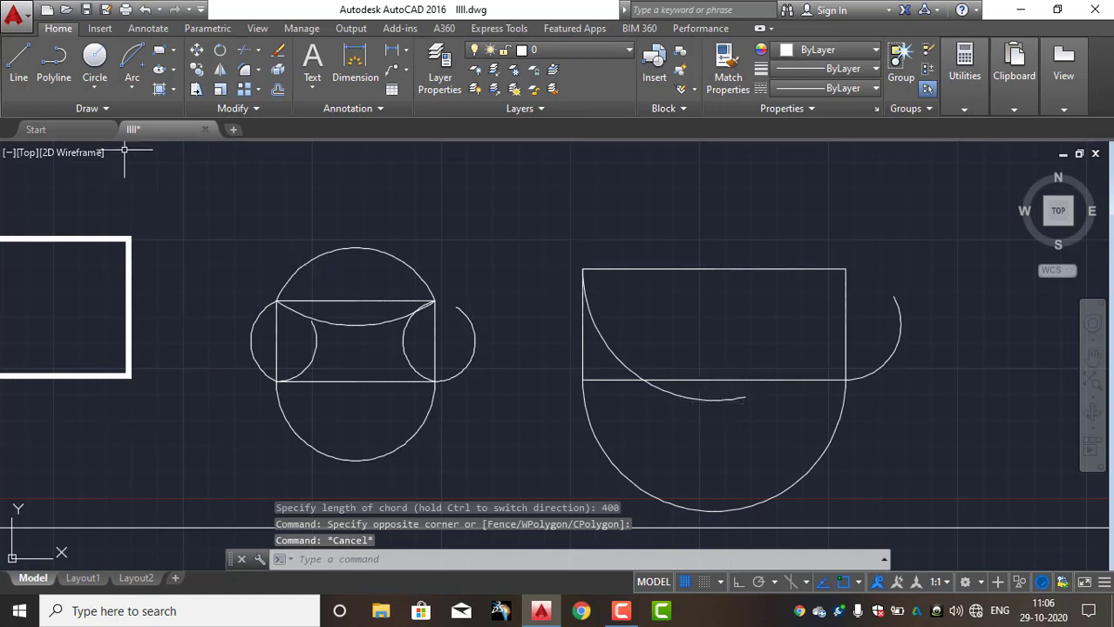
Step: Draw a Continue arc from the free end of the 400-chord arc, curving down to just outside the large semicircle's lower right
click(133, 86)
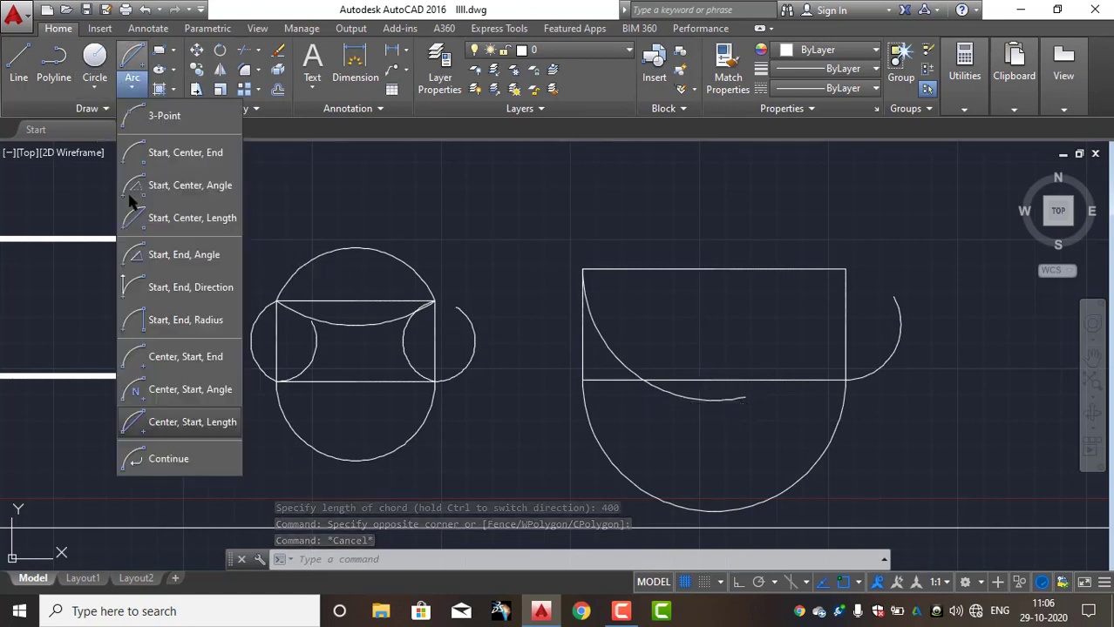
click(174, 456)
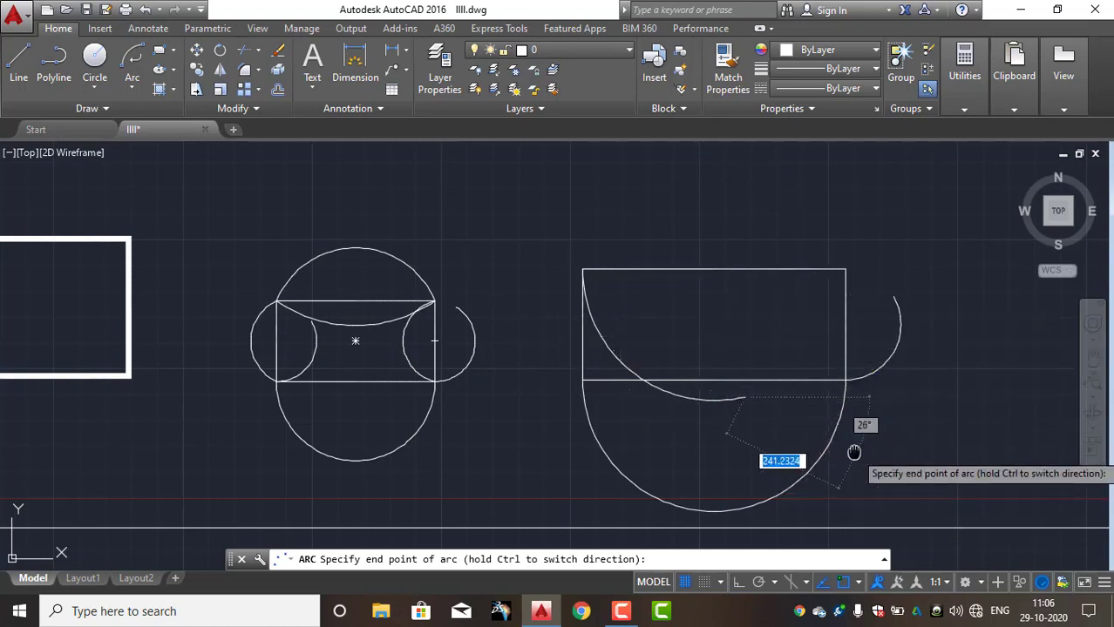
middle_drag(854, 453, 761, 330)
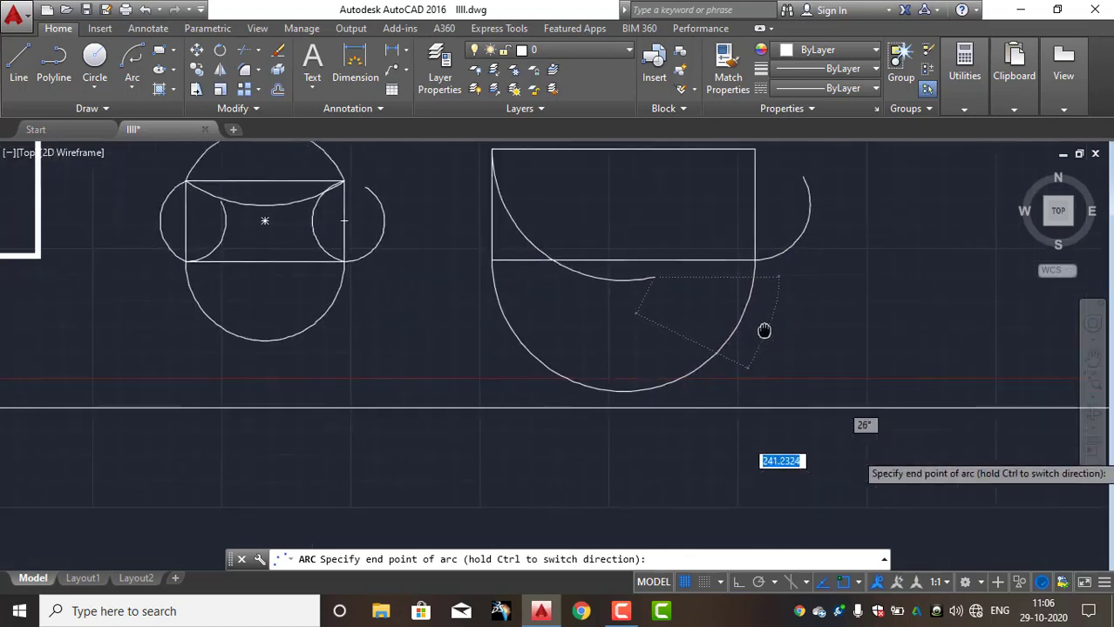
click(762, 387)
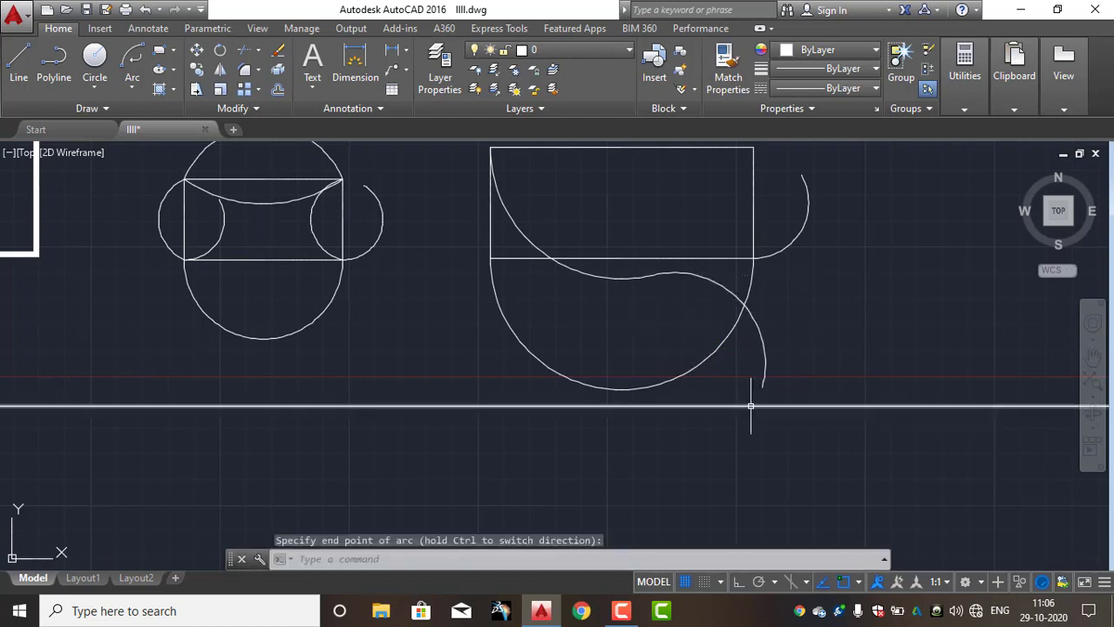
Step: Add a second Continue arc bulging downward from the end of the previous one, with its endpoint about 296 away to the right
click(132, 87)
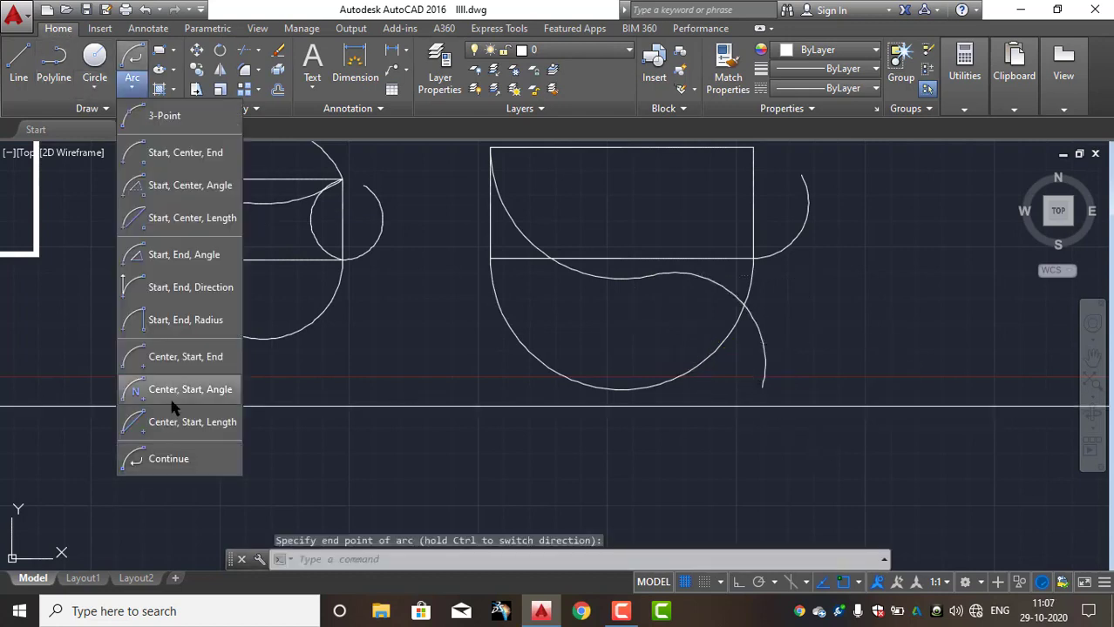
click(170, 459)
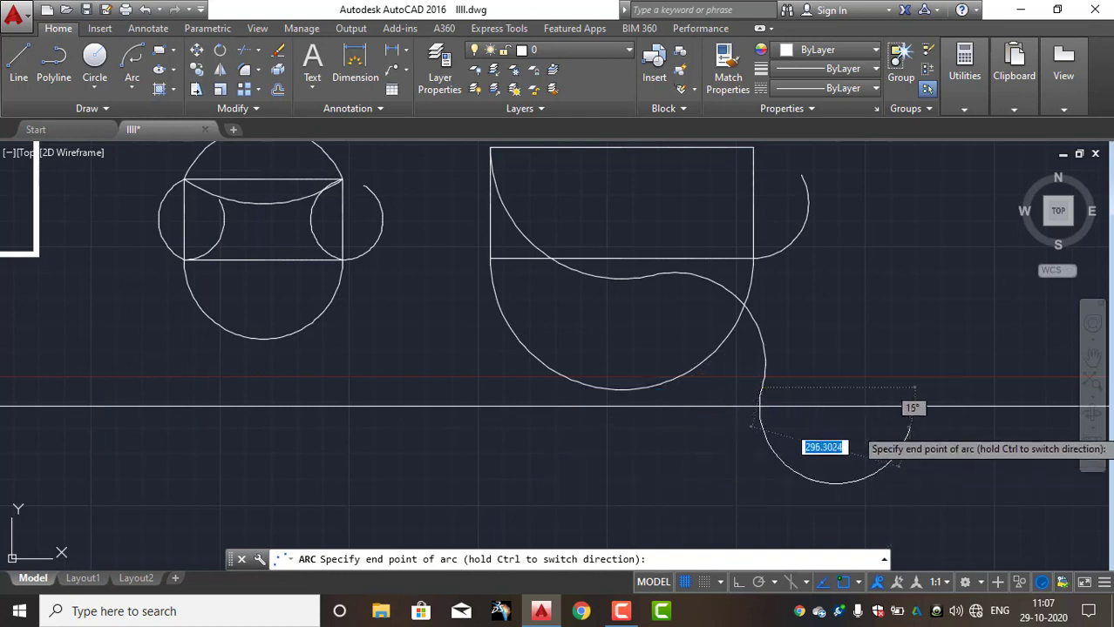
click(910, 427)
mouse_move(770, 485)
middle_down()
mouse_move(597, 484)
mouse_move(451, 502)
middle_up()
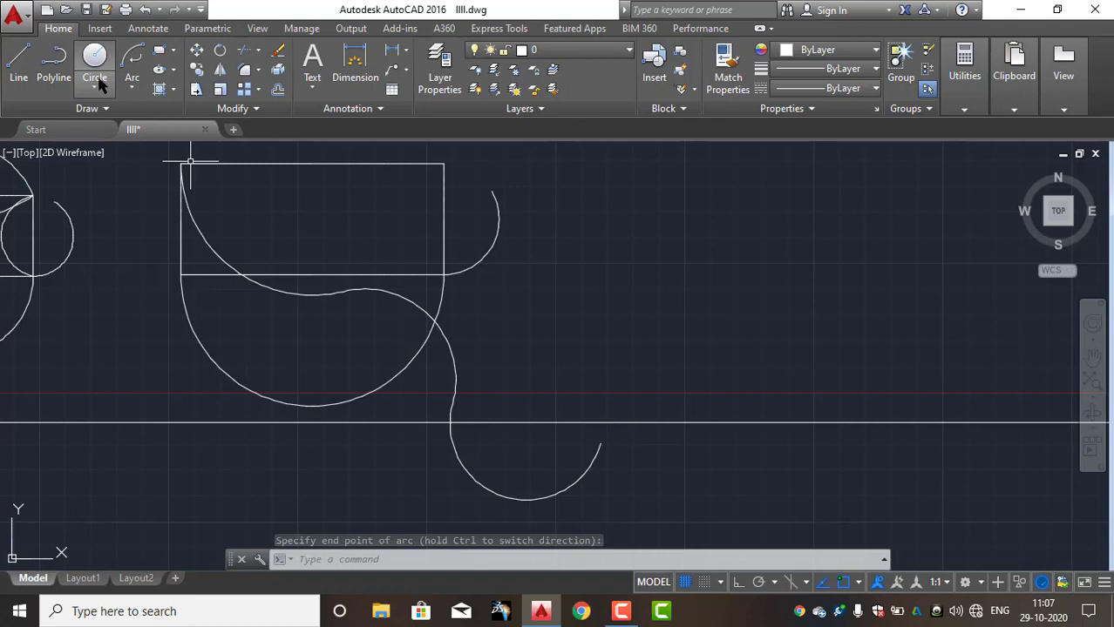
Step: Add a third Continue arc bulging upward from the end of the downward one to extend the wave further right
click(135, 87)
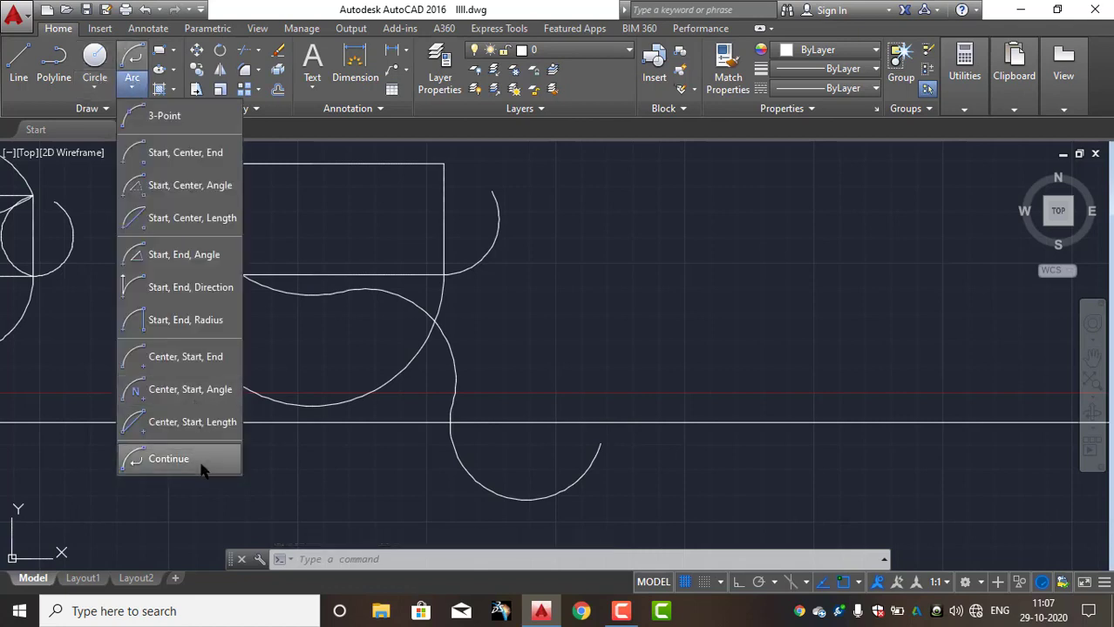
click(174, 458)
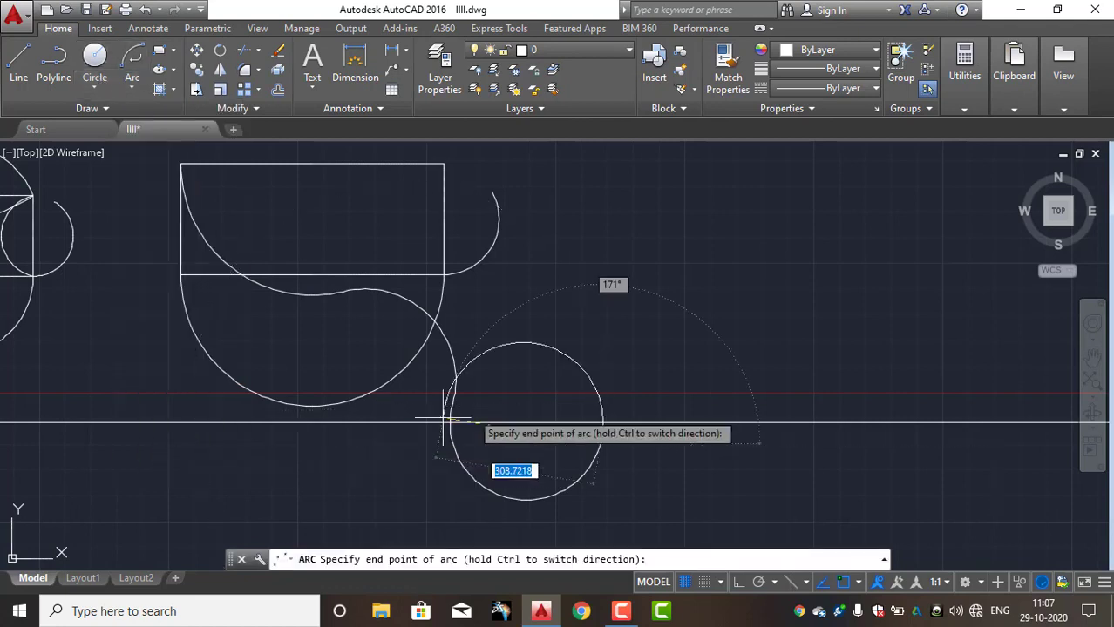
click(780, 453)
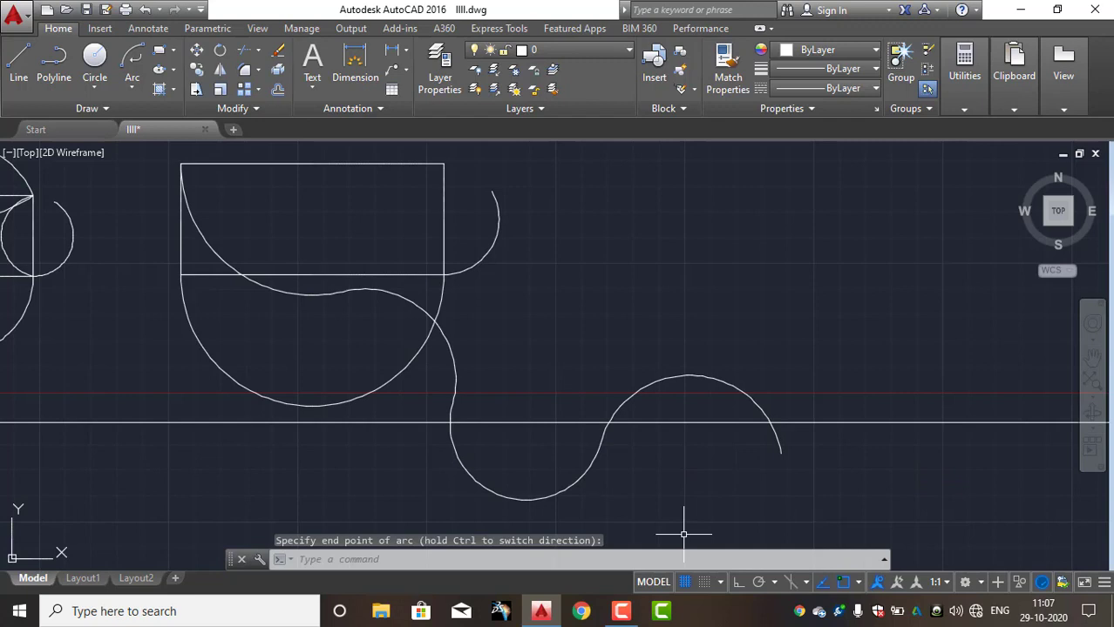
scroll(356, 331, down, 3)
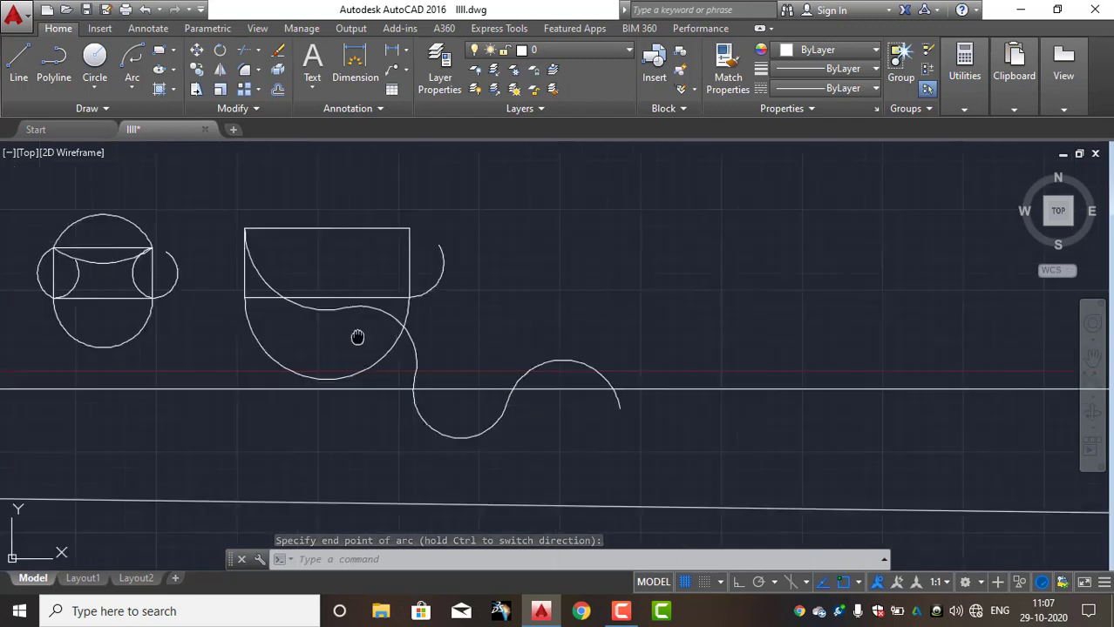
middle_drag(355, 334, 489, 371)
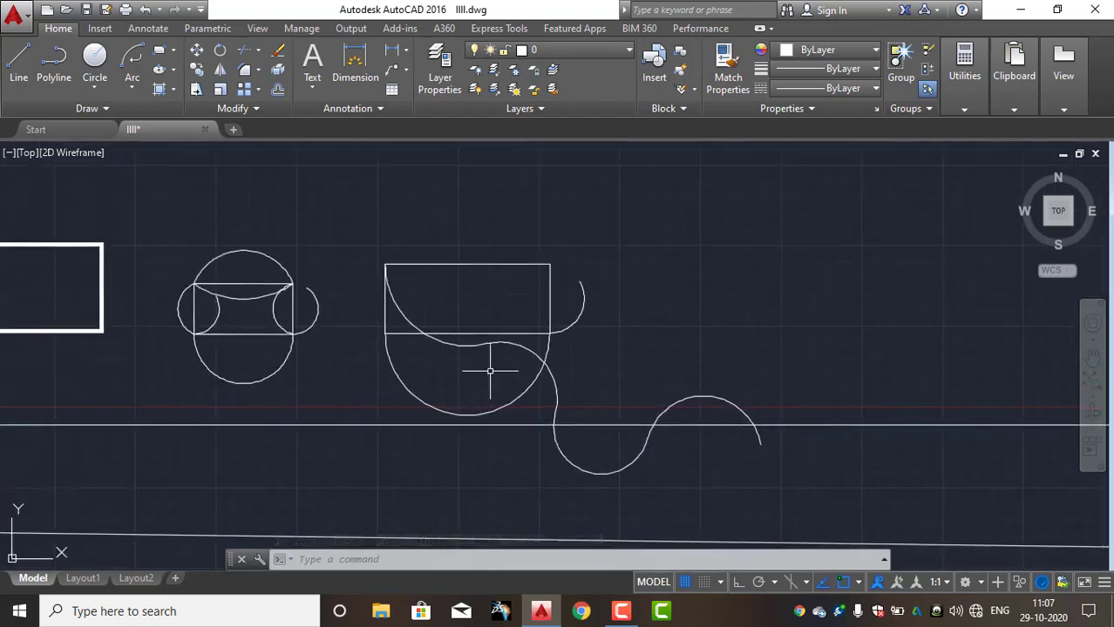